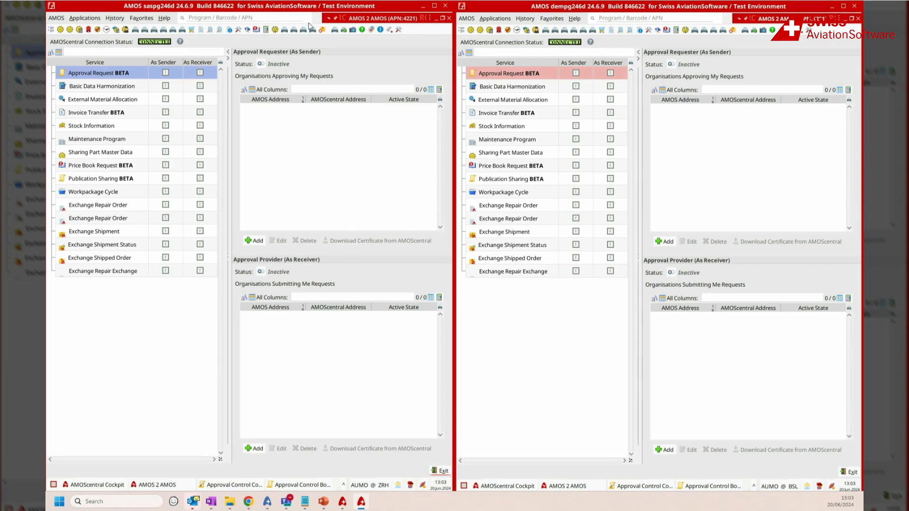
Step: In the saspg246d system, activate Approval Requester with AMOS address RECEIVER and AMOScentral address com.swiss-as.amos.sas.amos2amosdemo
click(261, 66)
double_click(236, 101)
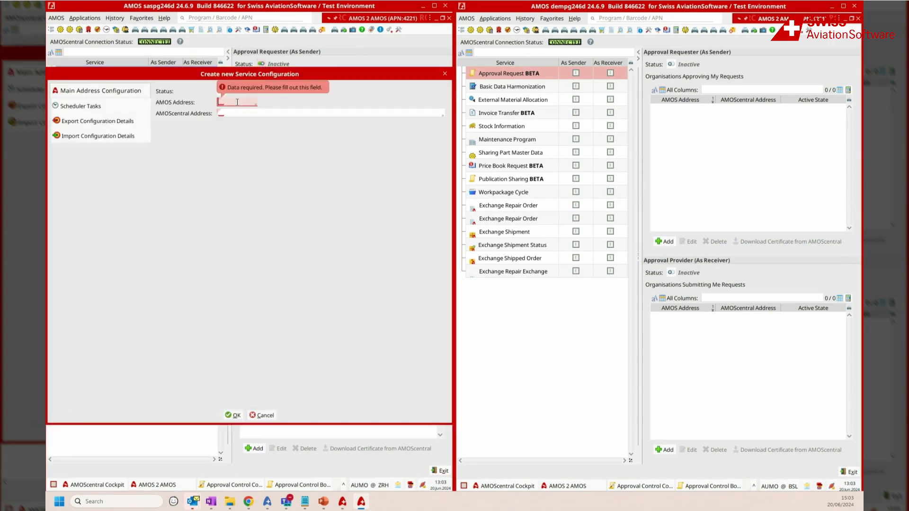
click(209, 155)
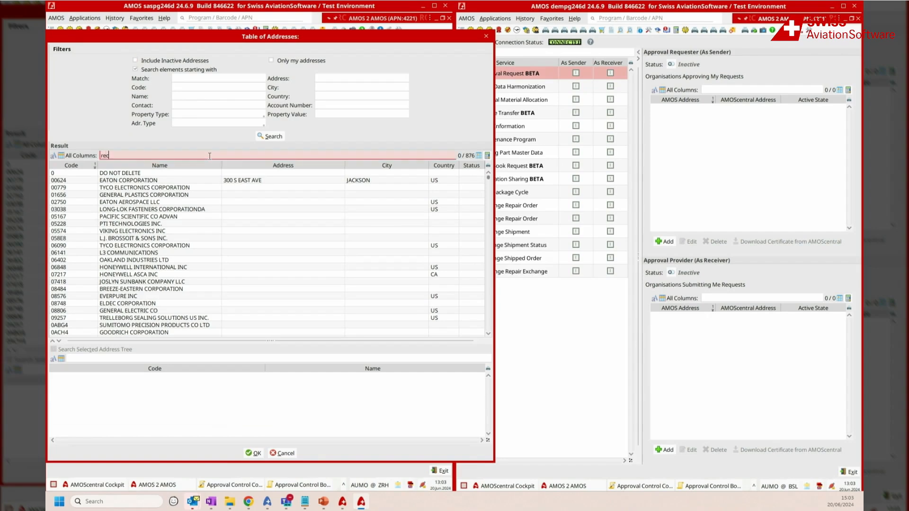
double_click(164, 177)
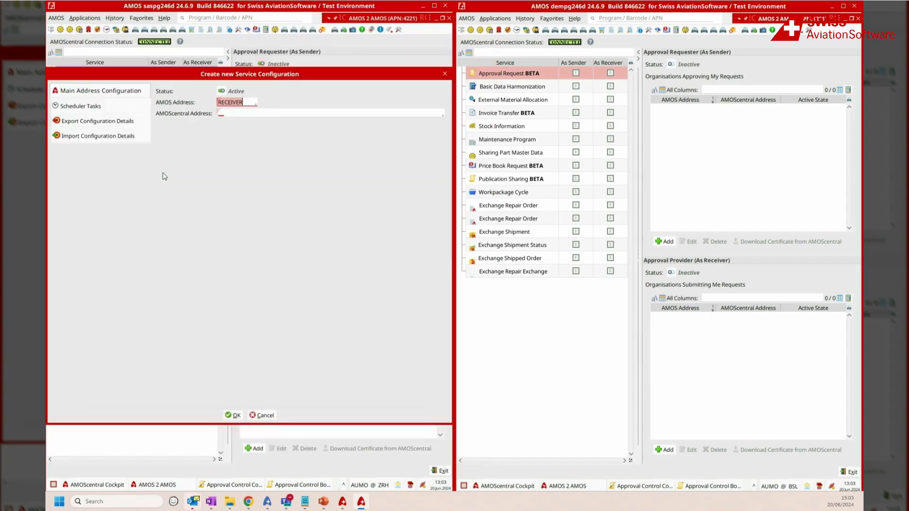
click(314, 111)
text(com.swiss-as.amos.sas.amos2amosdemo)
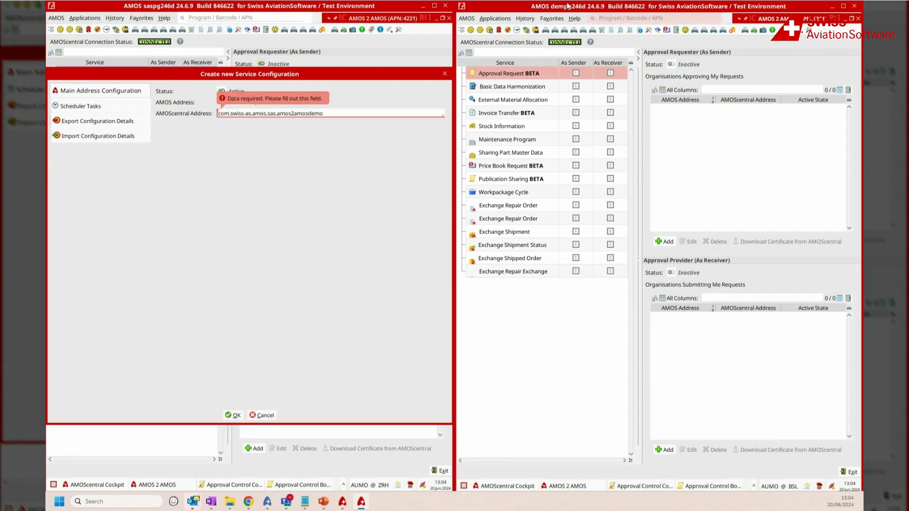
click(235, 416)
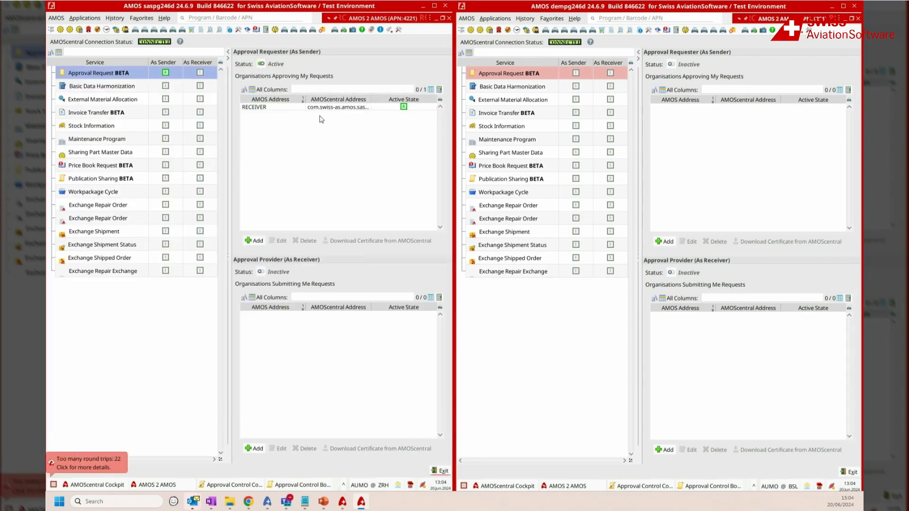
Step: Open the RECEIVER service configuration and examine its export options and special options for transferring approval requests
click(359, 110)
double_click(360, 108)
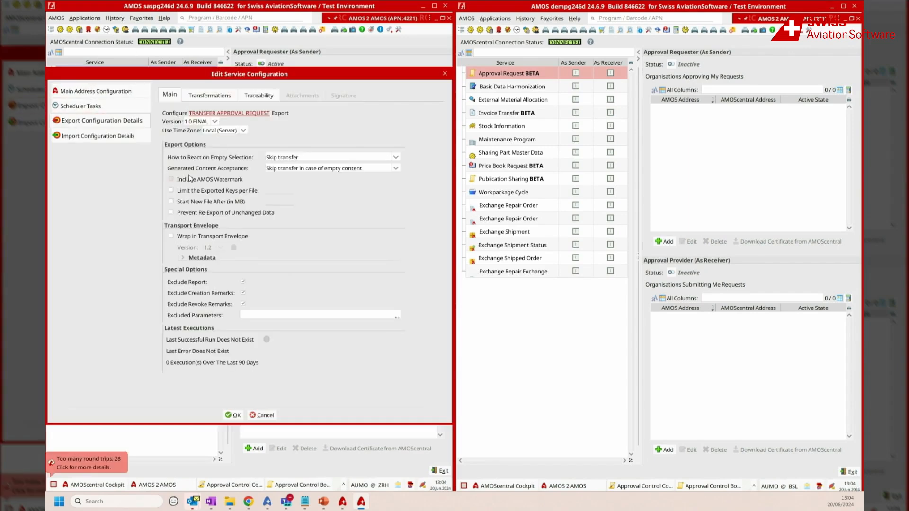
click(365, 158)
click(364, 158)
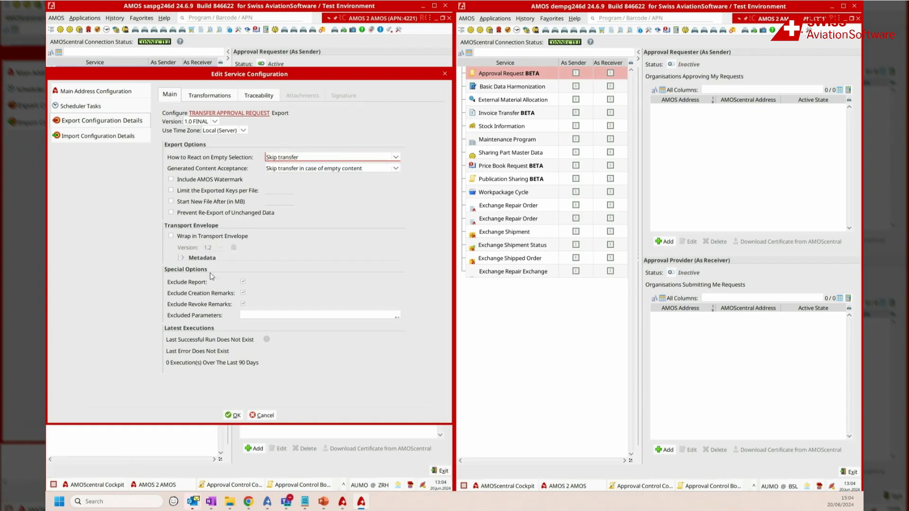
click(243, 282)
click(270, 314)
click(181, 154)
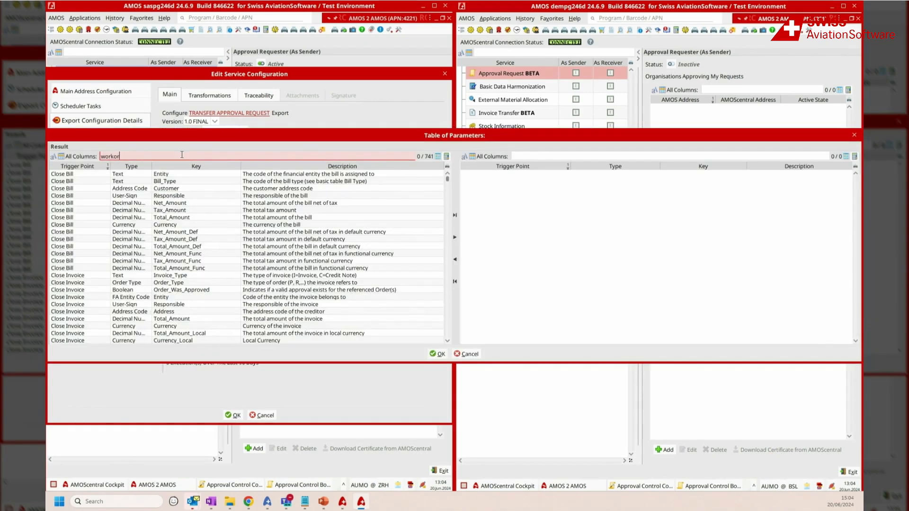
key(Return)
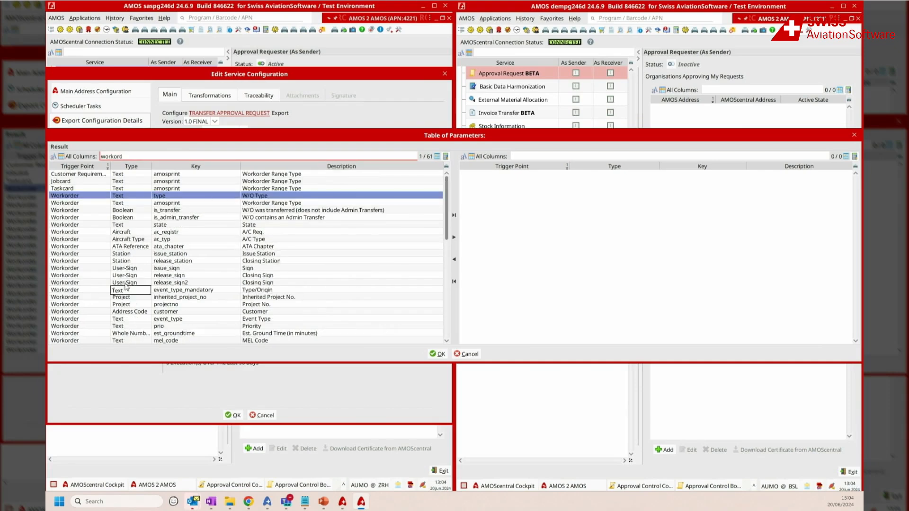
scroll(149, 275, down, 4)
scroll(150, 275, down, 3)
drag(149, 290, 150, 209)
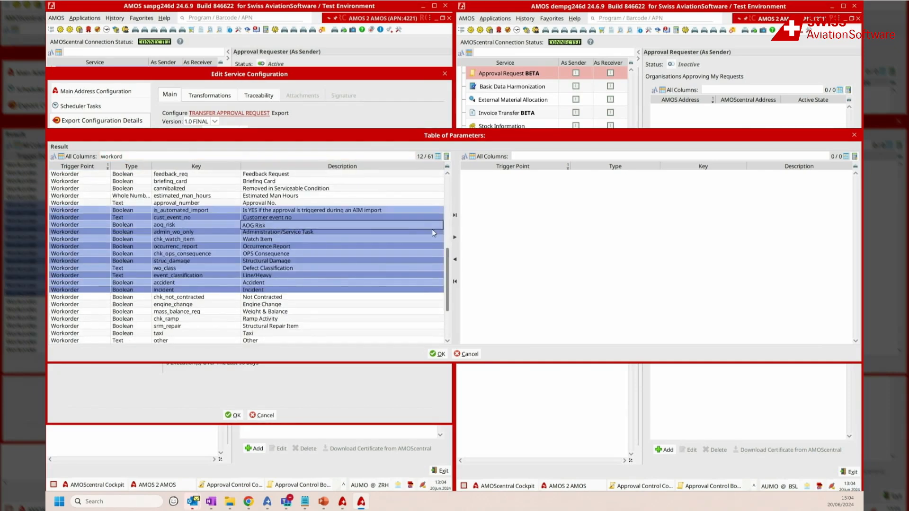
click(454, 214)
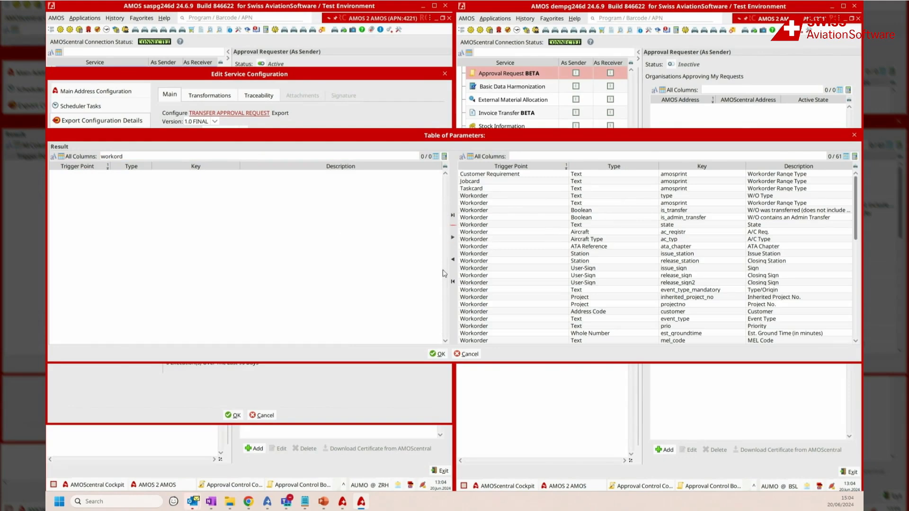
click(452, 282)
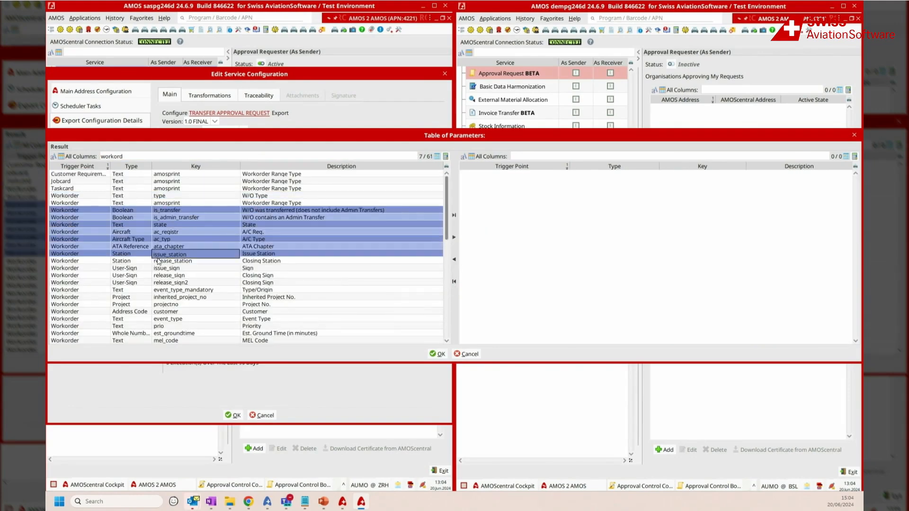
drag(189, 209, 189, 261)
click(453, 236)
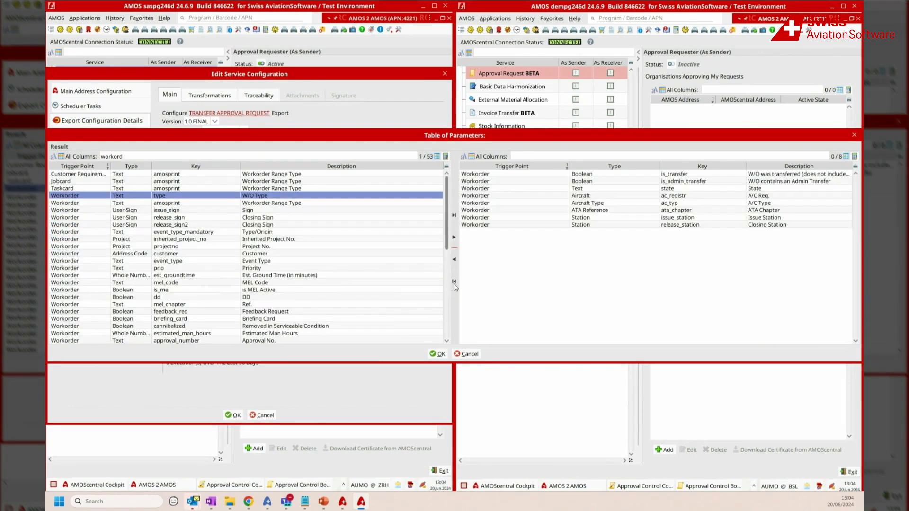
click(453, 282)
click(467, 354)
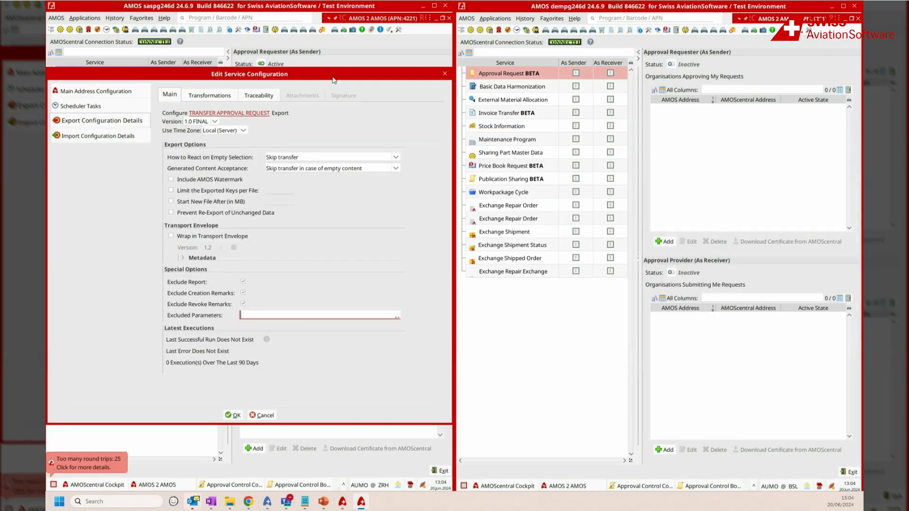
click(238, 412)
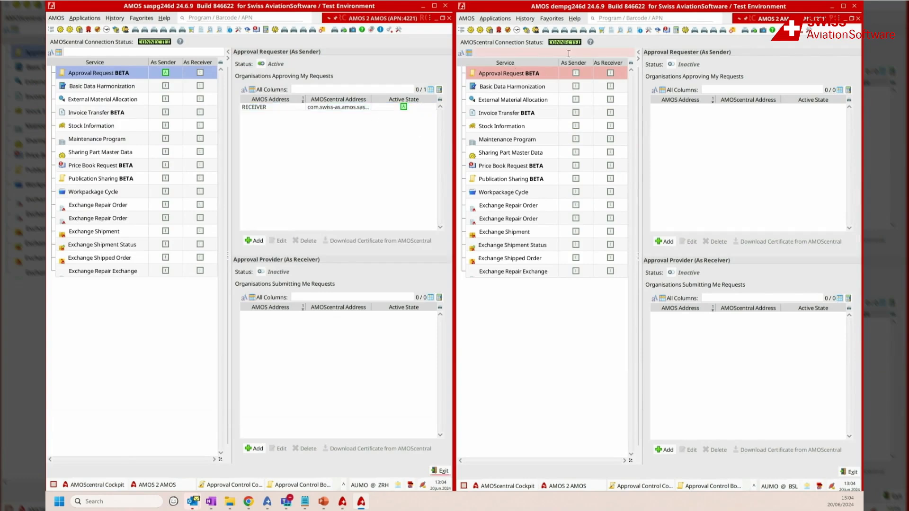
Step: In the dempg246d system, activate Approval Provider with AMOS address SENDER and AMOScentral address com.swiss-as.amos.sas.amos2amosprod
click(559, 71)
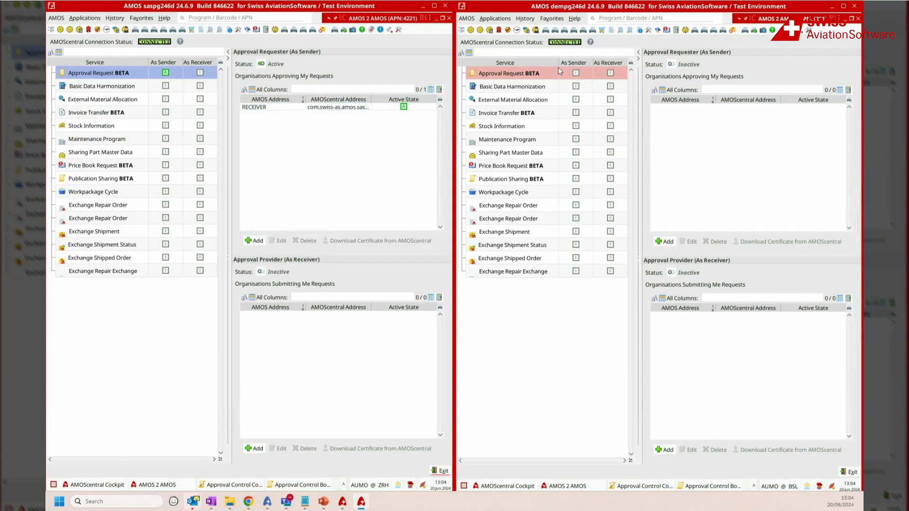
click(671, 273)
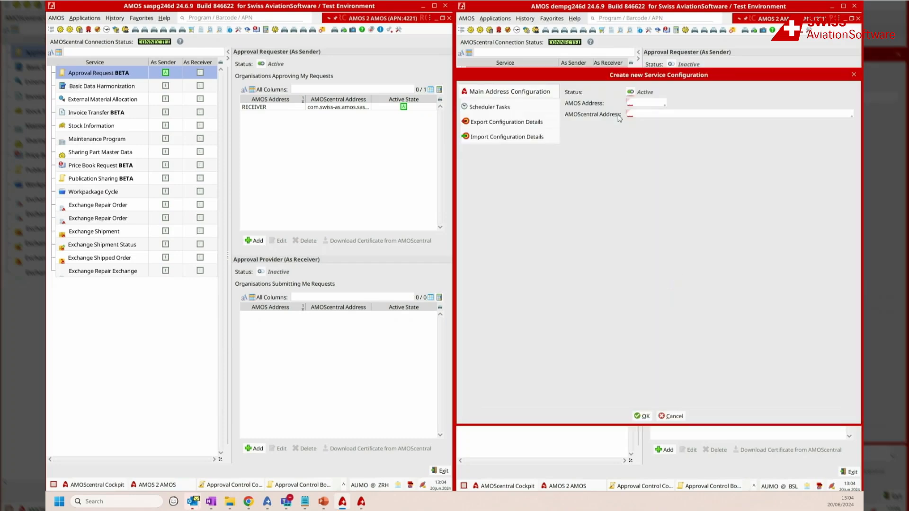
double_click(644, 103)
click(576, 155)
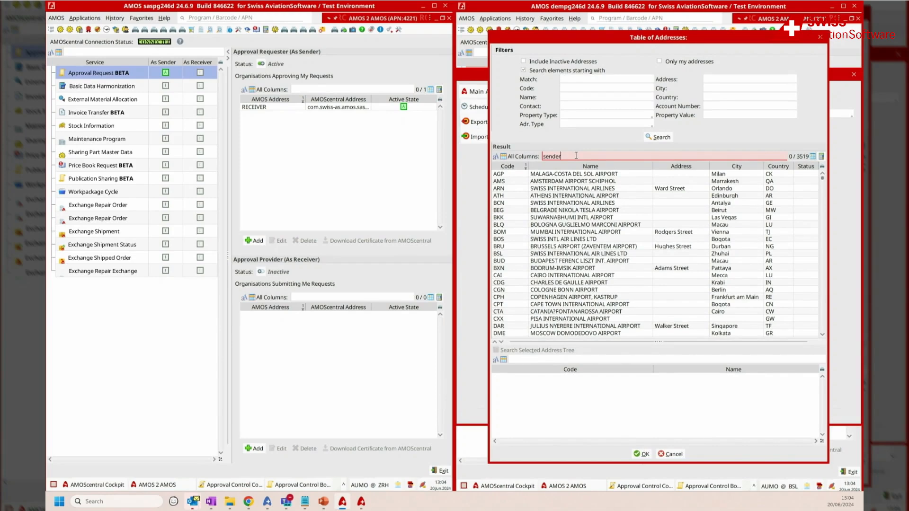
click(561, 174)
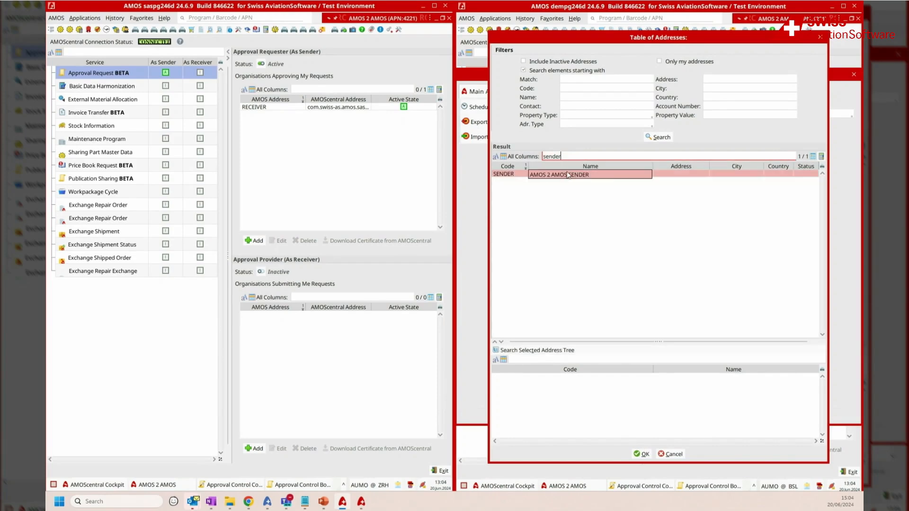
double_click(706, 174)
click(662, 113)
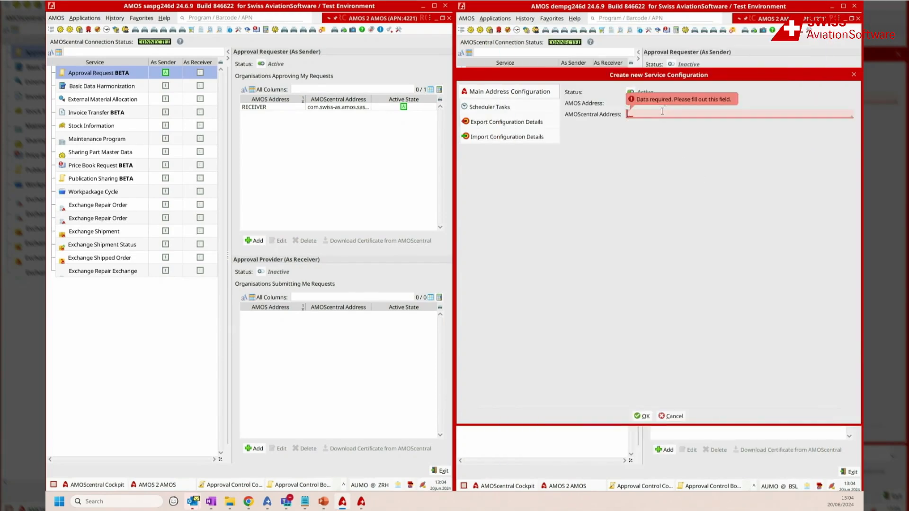
text(com.swiss-as.amos.sas.amos2amosdemo)
click(641, 419)
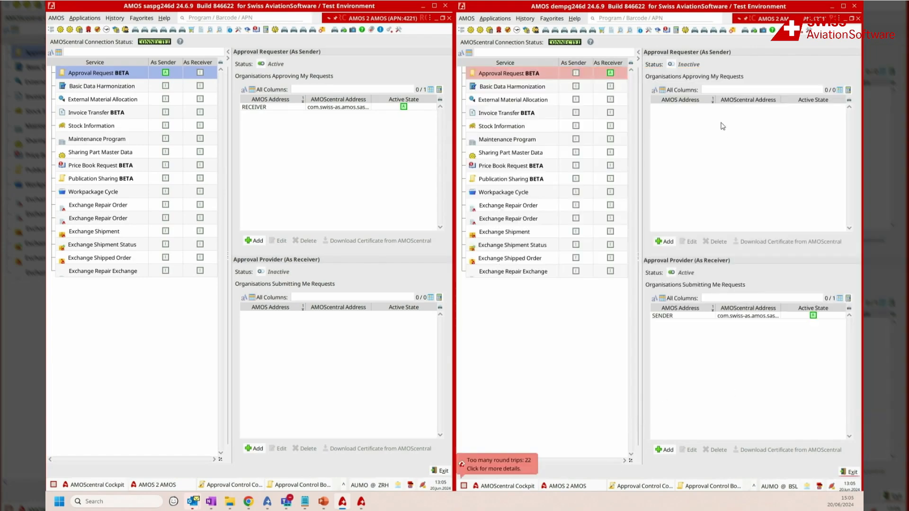
Step: Edit the SENDER import configuration to enable Queue in Case of Error under Direct Import
double_click(734, 316)
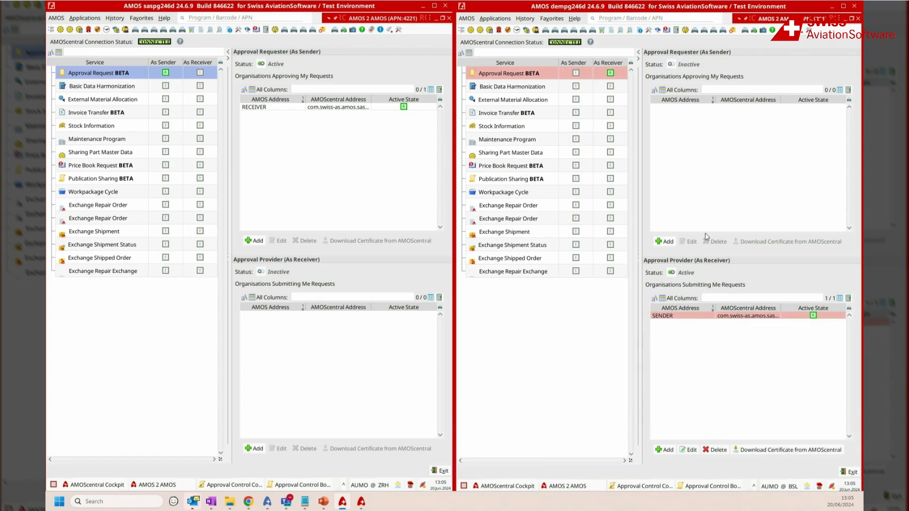
click(510, 138)
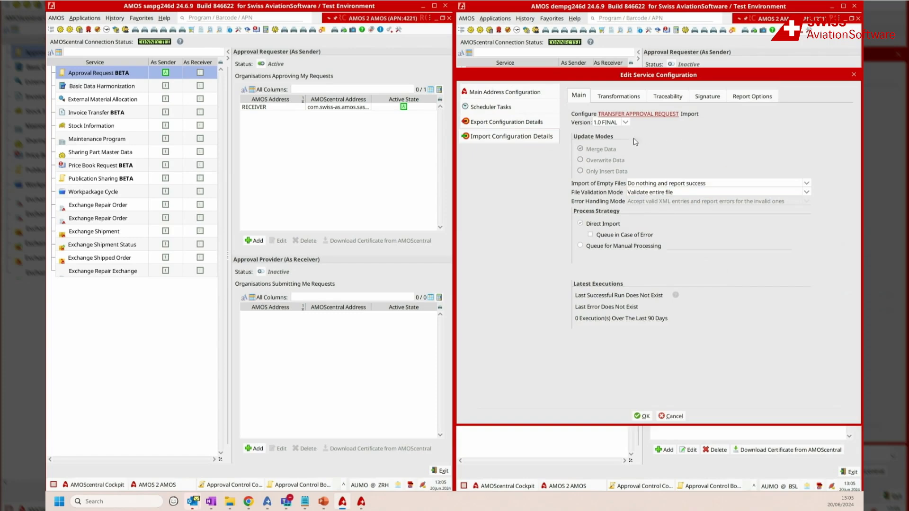
click(599, 236)
click(645, 416)
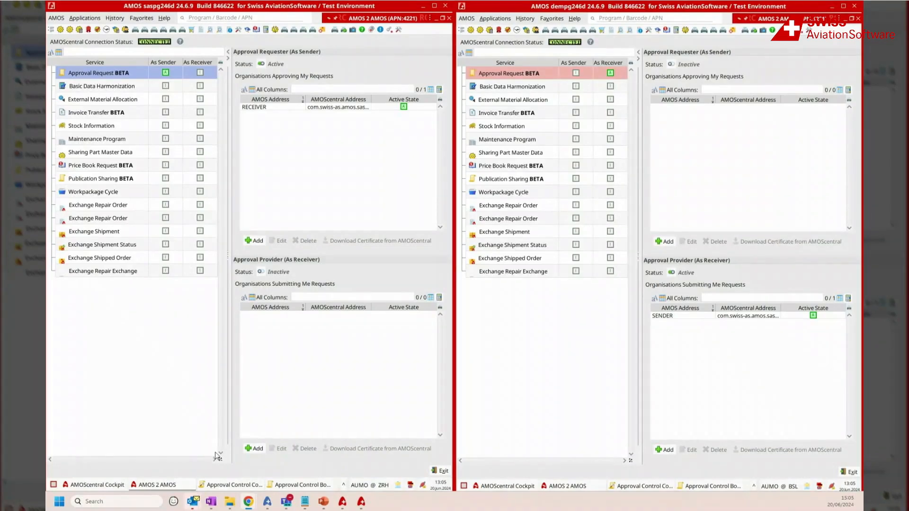
Step: In the saspg246d system, open Approval Control Configuration, filter the trigger points for "workorder" and select the Workorder rule set
click(228, 484)
click(119, 45)
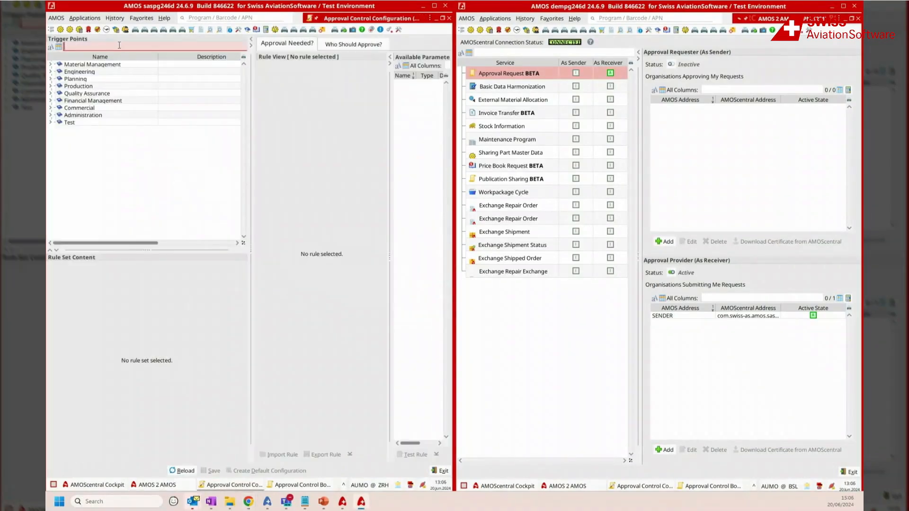
text(workorder)
key(Return)
click(115, 86)
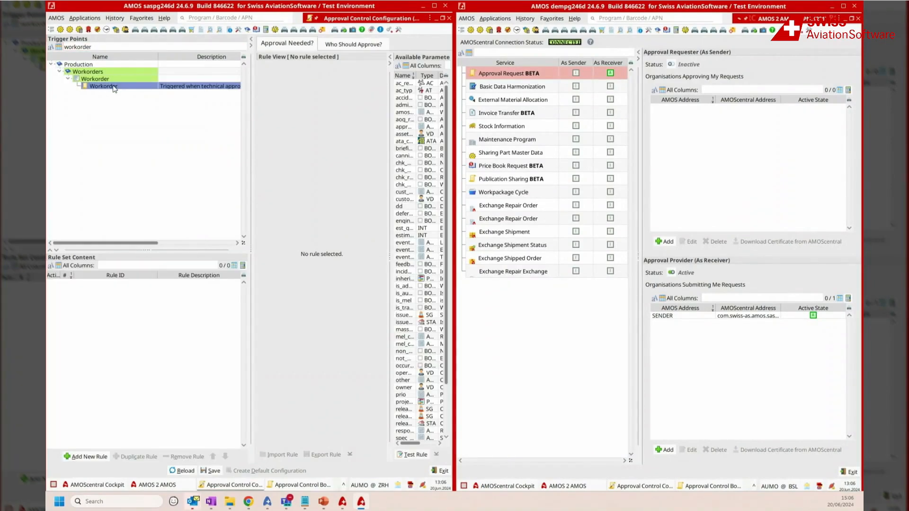
Step: Add a new rule named "aog approval amos 2 amos" to the Workorder rule set
click(87, 456)
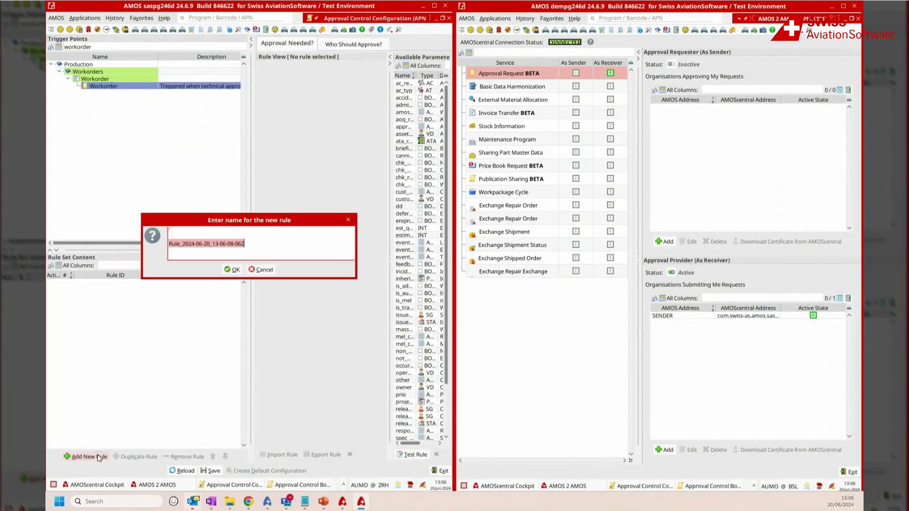
text(aog approval amos 2 amos)
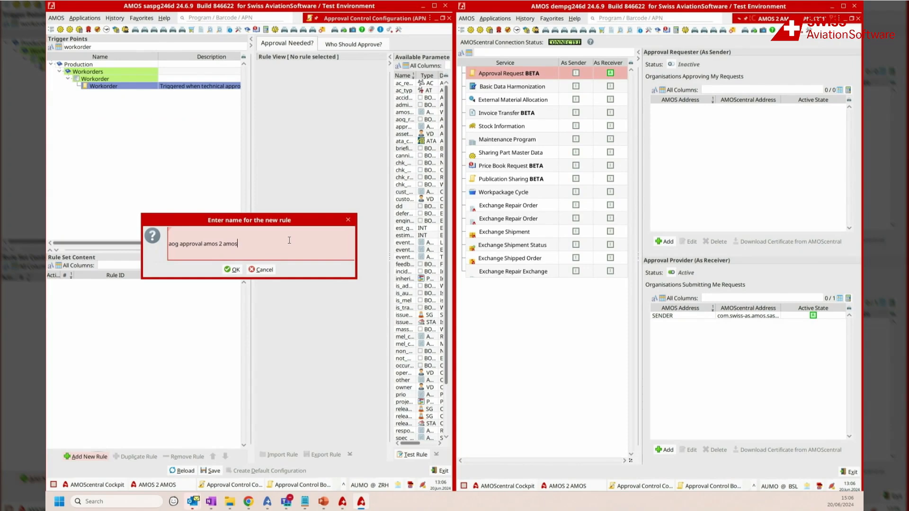
click(233, 269)
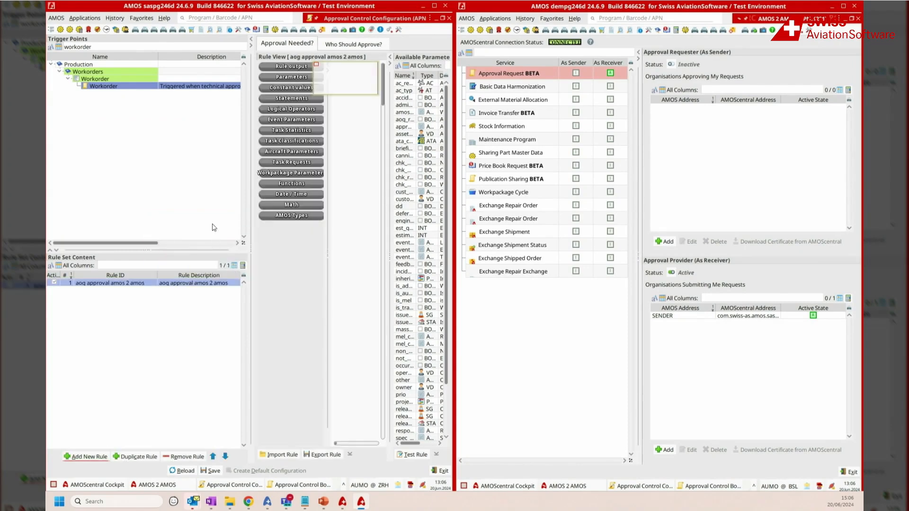
Step: Widen the rule view and place a Rule Output Boolean block on the approval rule's canvas
drag(250, 157, 88, 161)
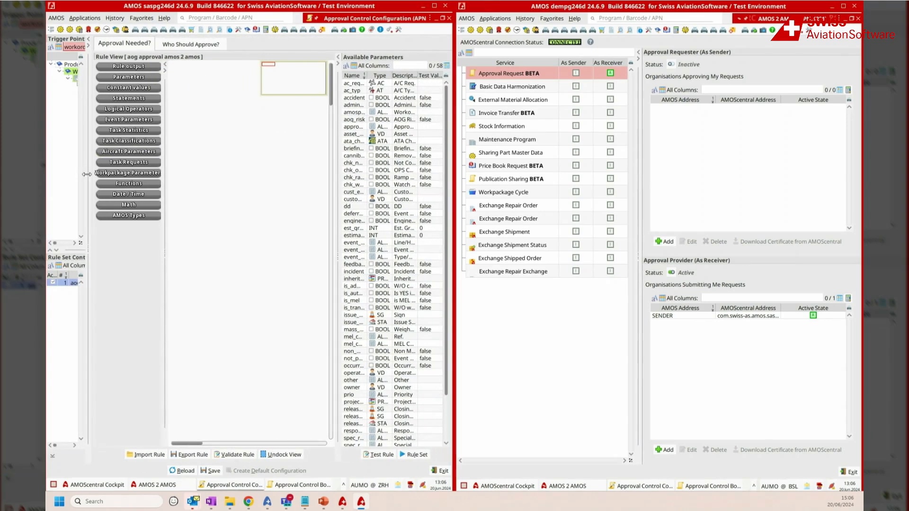
click(136, 67)
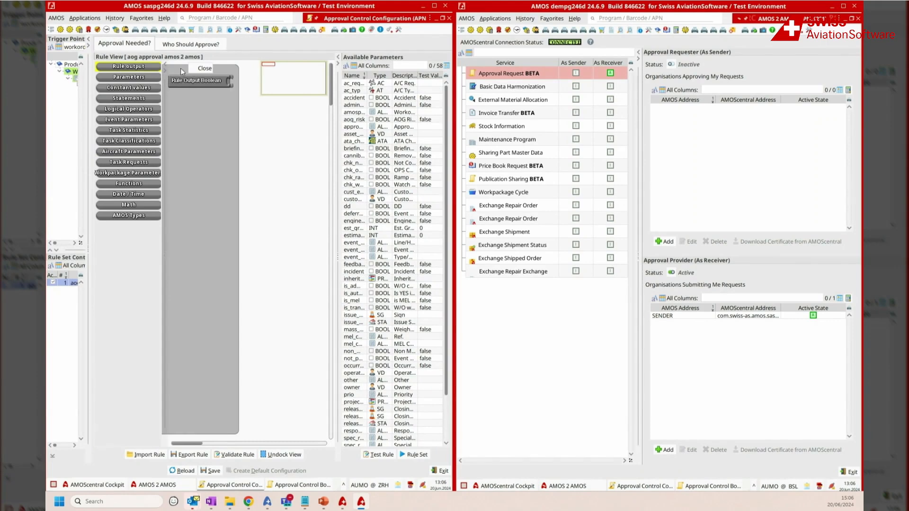
drag(192, 81, 209, 141)
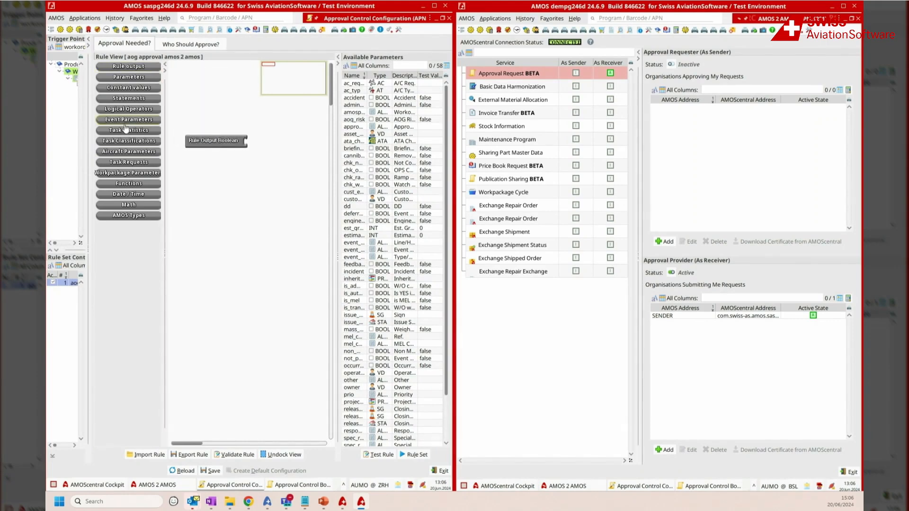
Step: Attach the aog_risk task classification to the Rule Output Boolean block of the AOG approval rule
click(128, 140)
drag(192, 94, 268, 142)
click(208, 68)
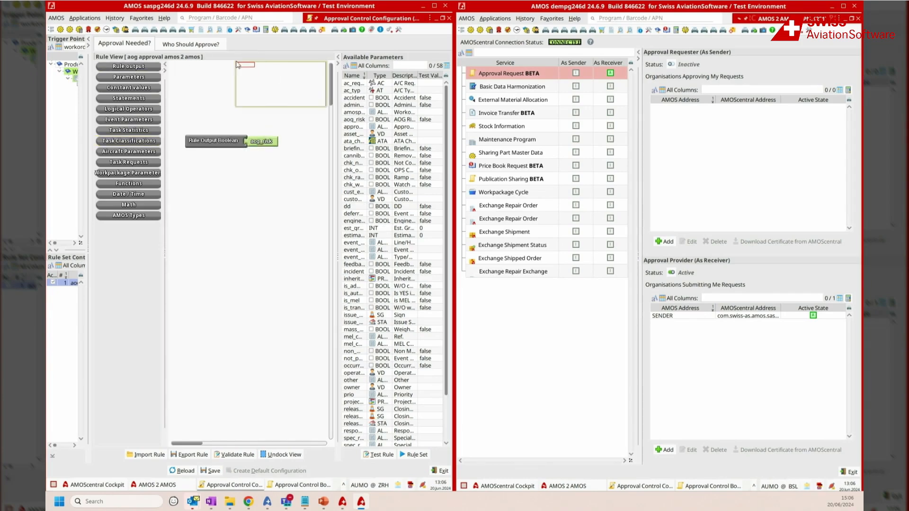
Step: Add the AMOScentral address RECEIVER as the responsible approver of the AOG rule and save the configuration
click(176, 41)
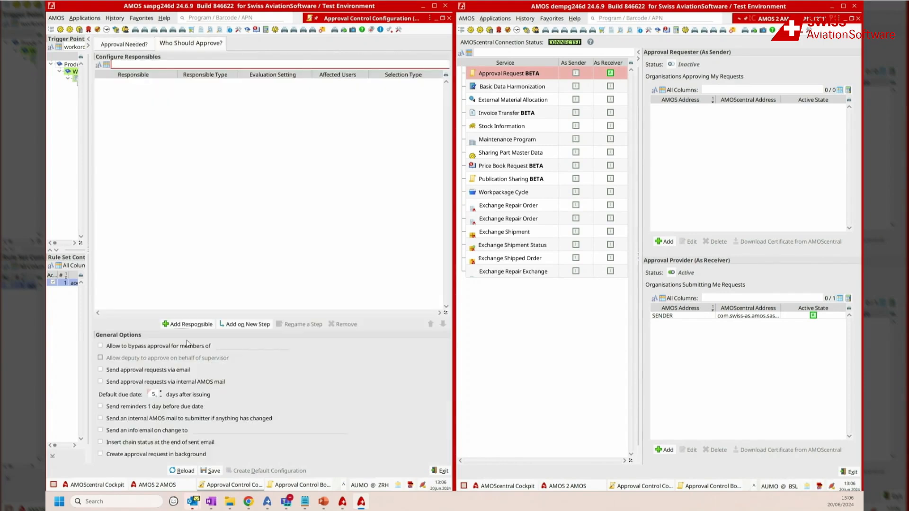
click(188, 324)
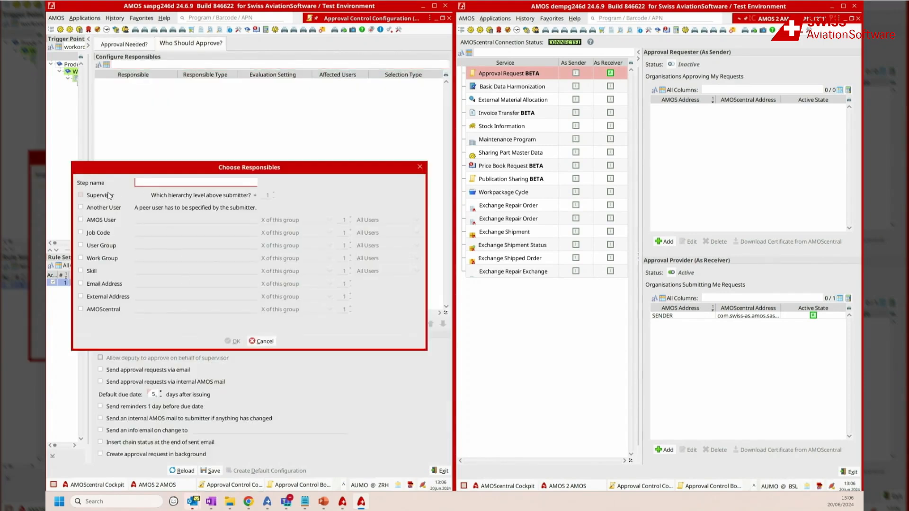
click(97, 313)
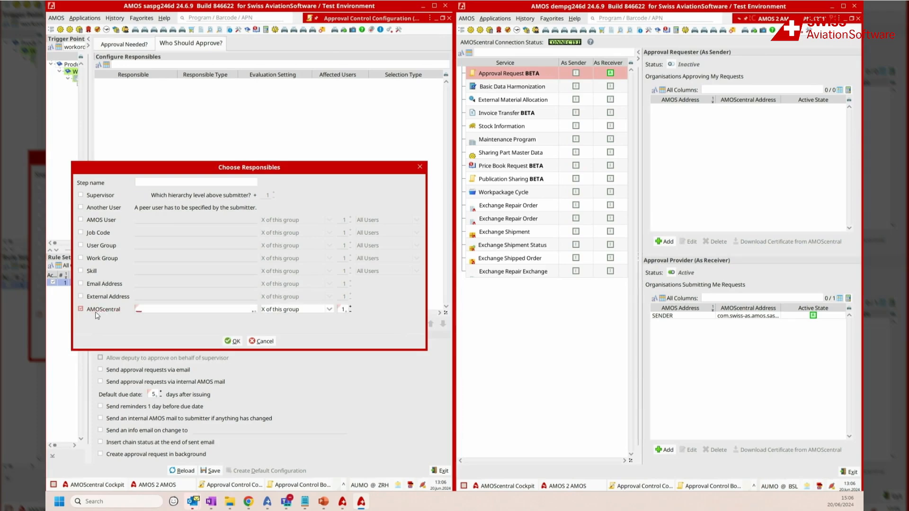
double_click(184, 308)
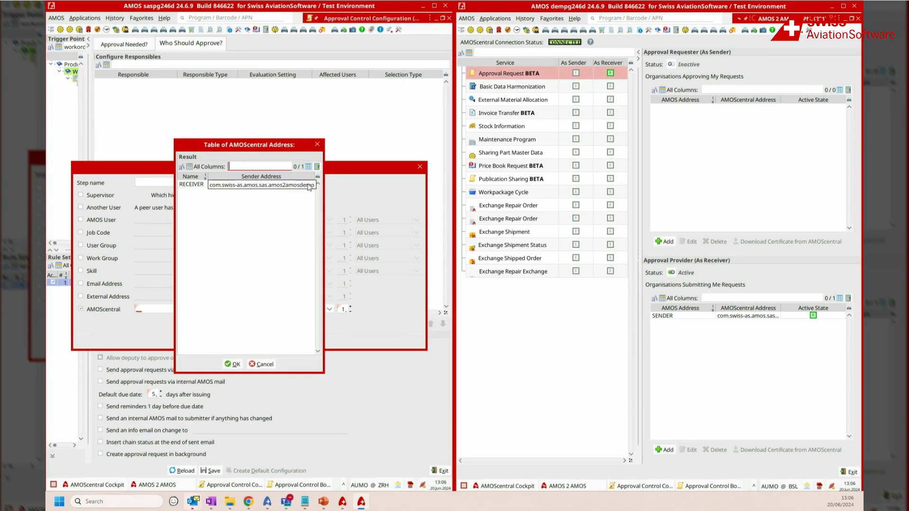
double_click(243, 187)
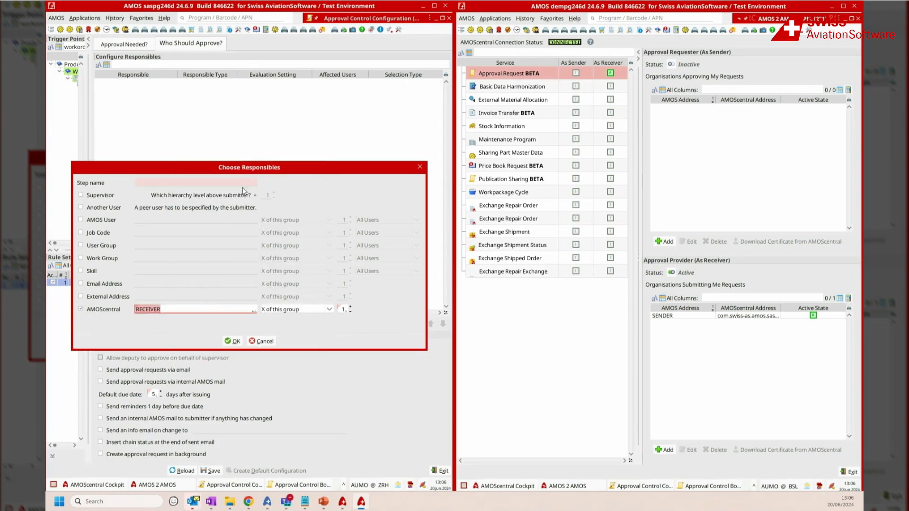
click(232, 341)
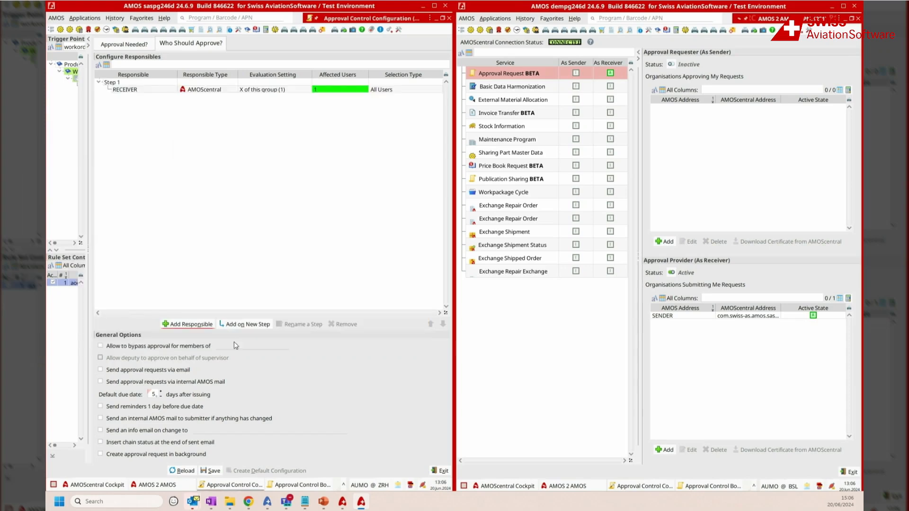
click(211, 472)
Step: In the dempg246d system, open Approval Control Configuration, filter the trigger points for "external" and select External Request
click(612, 484)
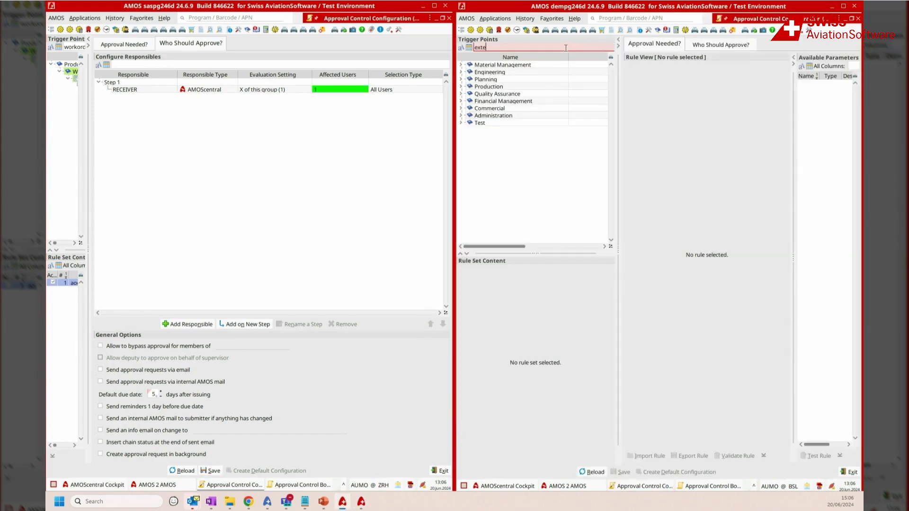
key(Return)
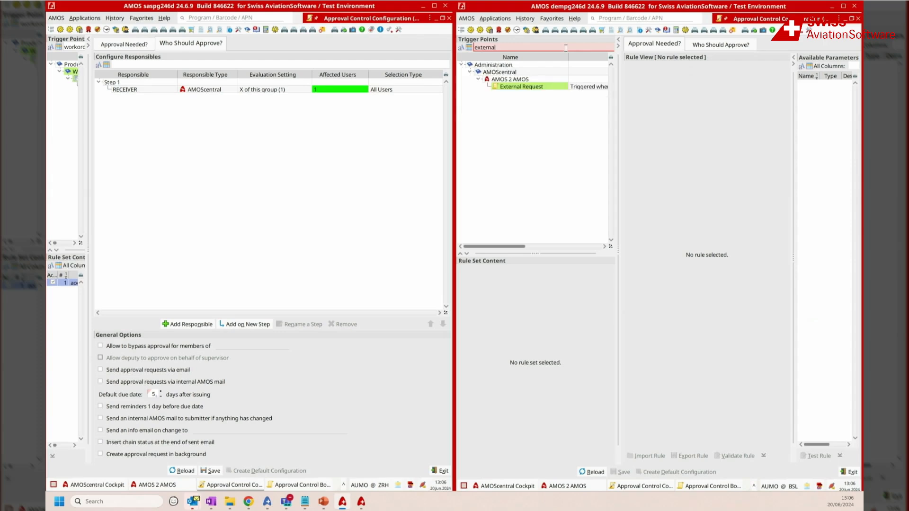
click(550, 88)
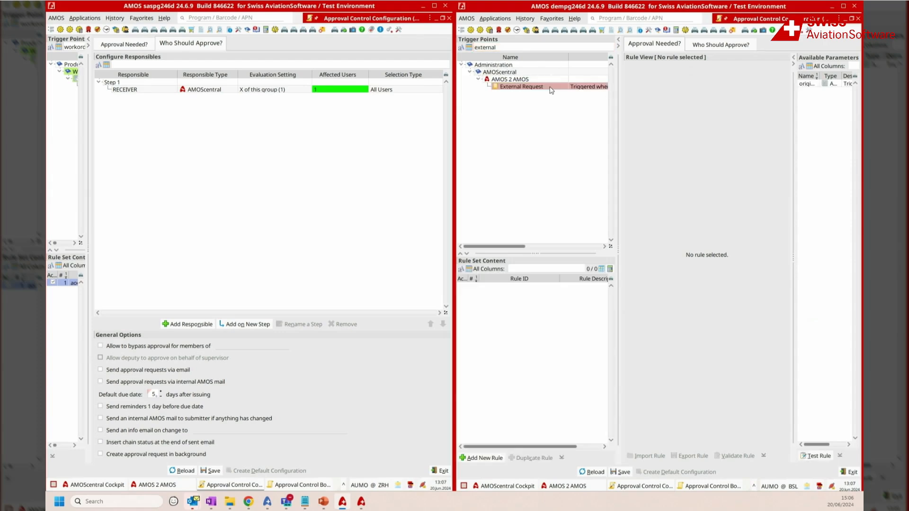
Step: Add a new rule named "receive approval" to the External Request rule set
click(484, 458)
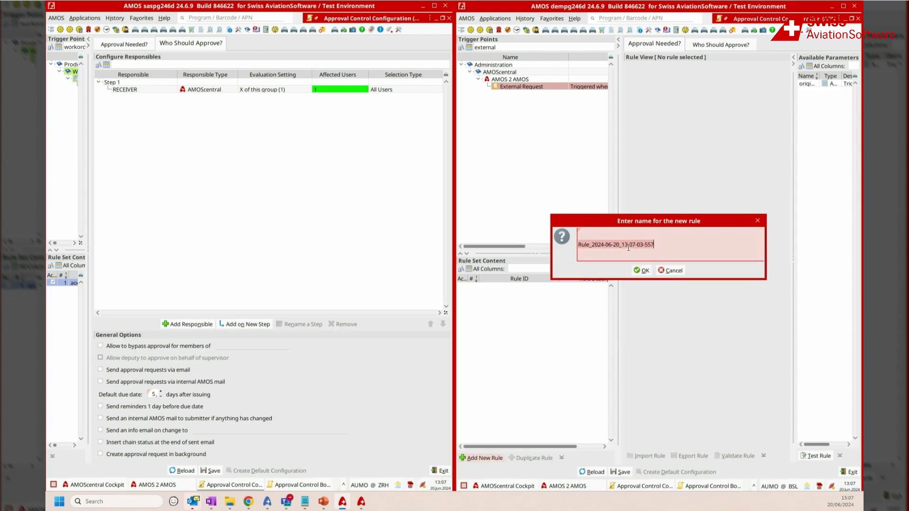
text(receive approval)
click(641, 270)
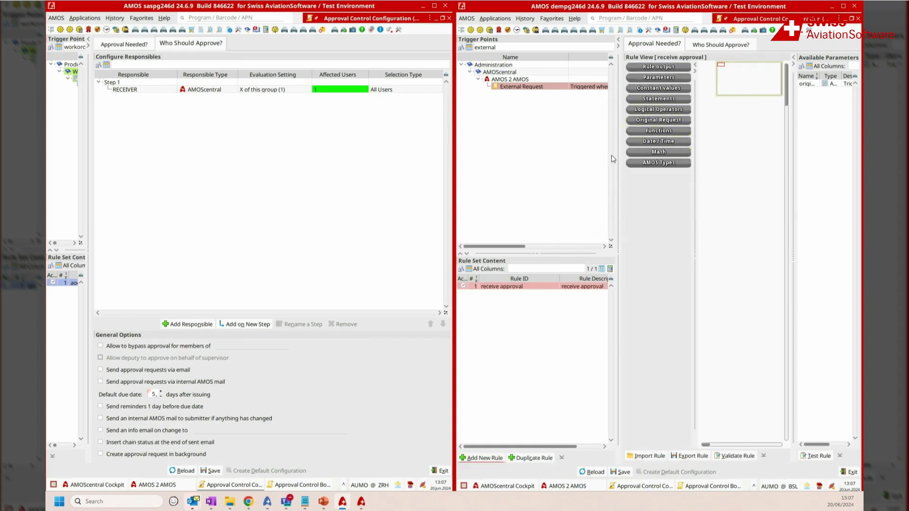
Step: Widen the rule view and place a Rule Output Boolean block on the receive approval rule's canvas
drag(619, 159, 483, 182)
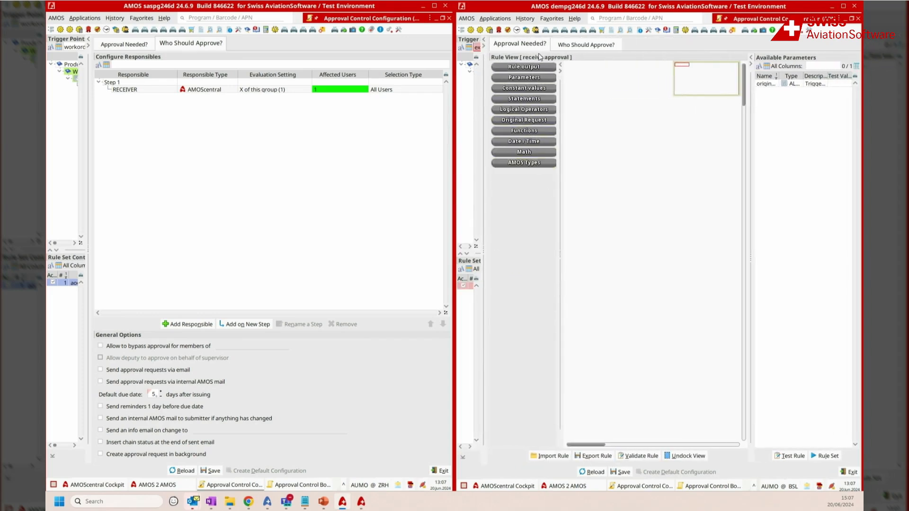
click(535, 69)
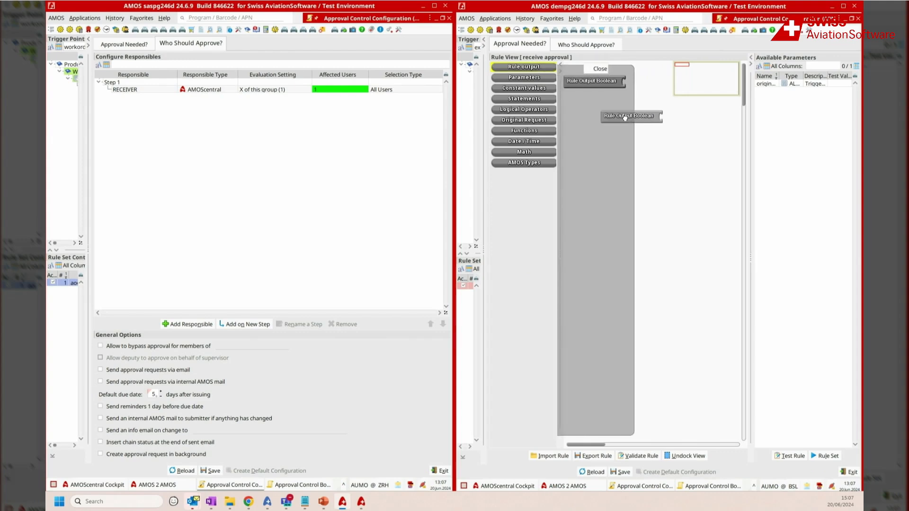
click(586, 68)
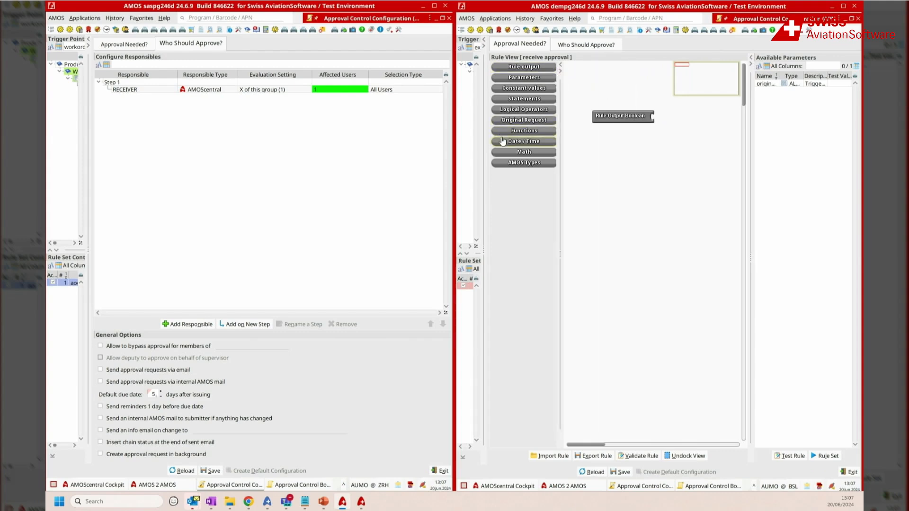
Step: Attach an equals comparison from the logical operators to the receive approval rule's Rule Output Boolean block
click(524, 89)
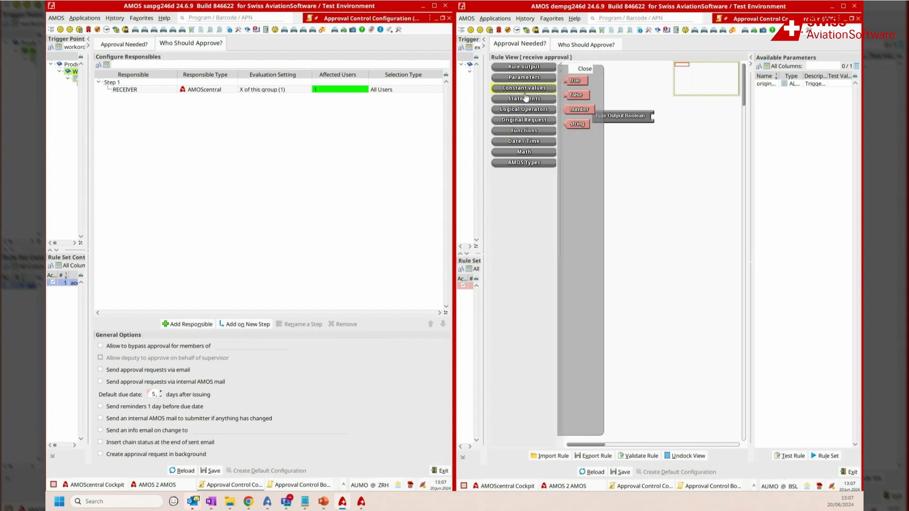
click(524, 98)
click(524, 109)
drag(584, 154, 672, 127)
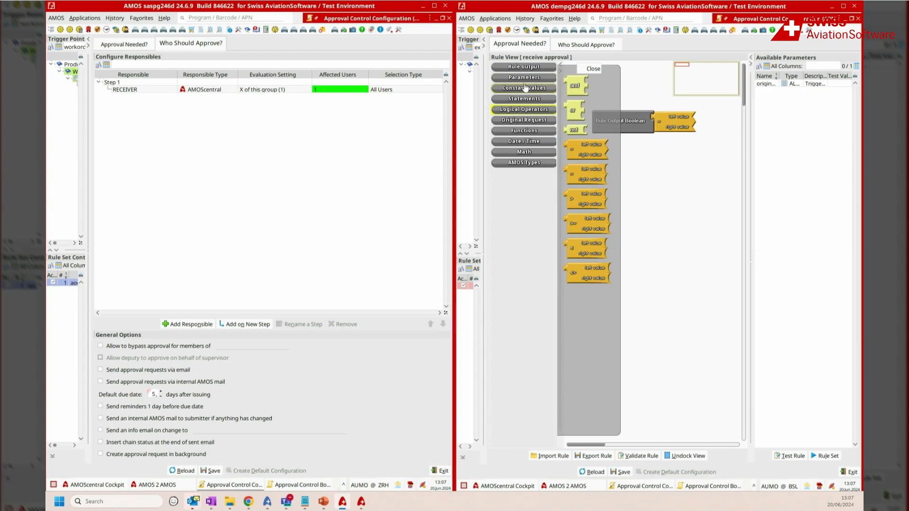
Step: Add a string constant as the comparison's right value and set it to 32S
click(528, 89)
drag(574, 124, 707, 127)
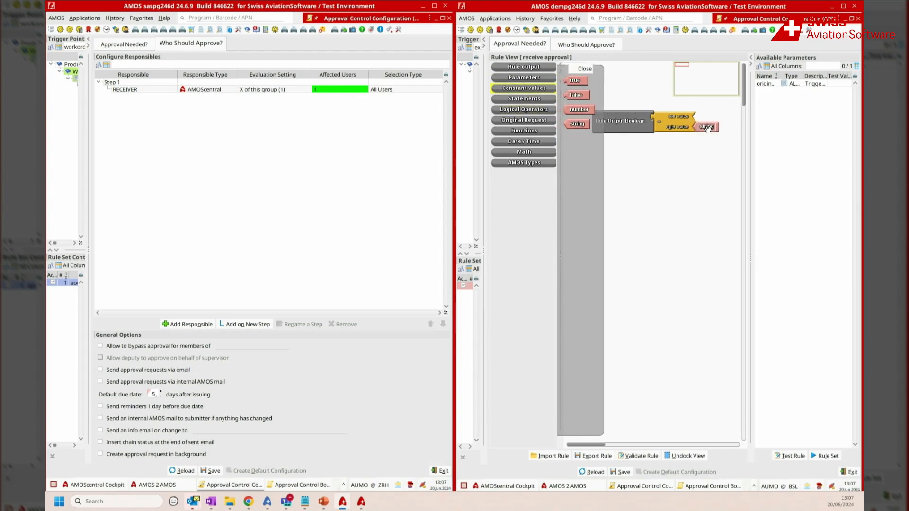
click(707, 126)
text(32$)
click(666, 140)
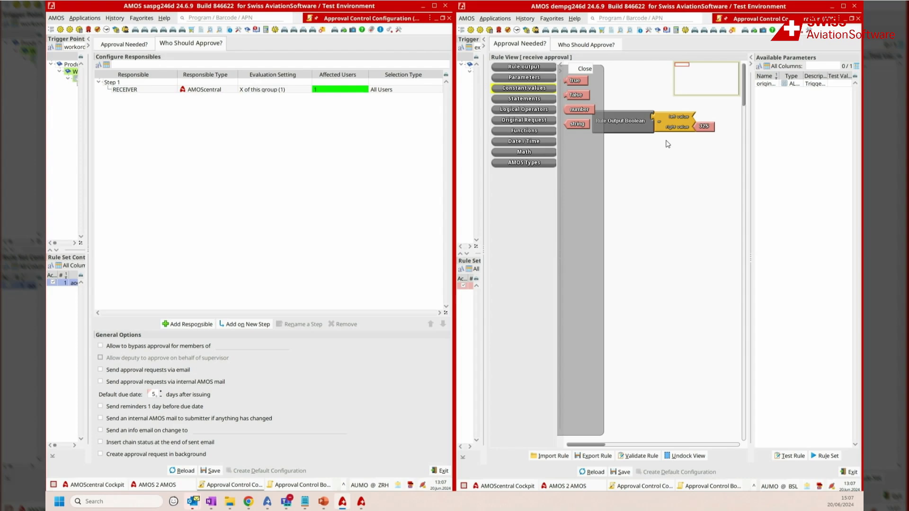
Step: Add a Rule Parameter as the comparison's left value and name it ac_typ, checking the parameter name in the sender system's workorder rule
click(536, 110)
click(536, 101)
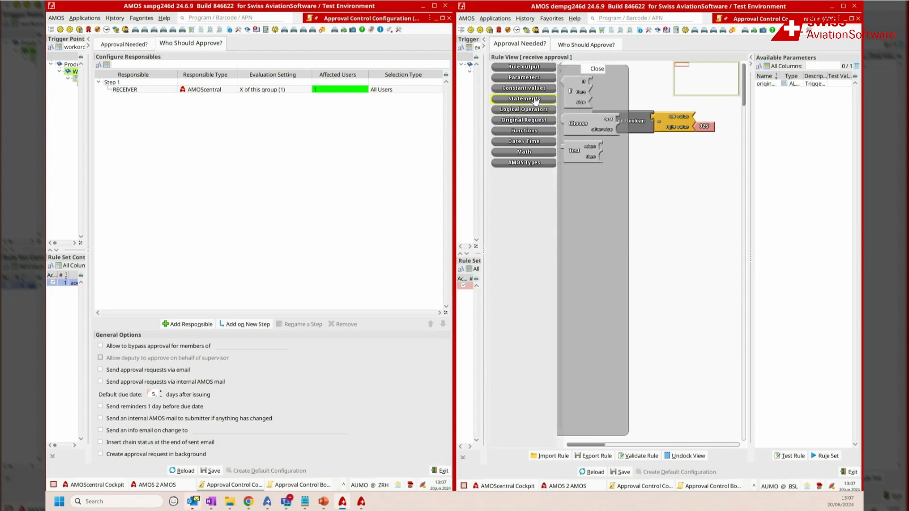
click(520, 78)
drag(585, 113, 713, 118)
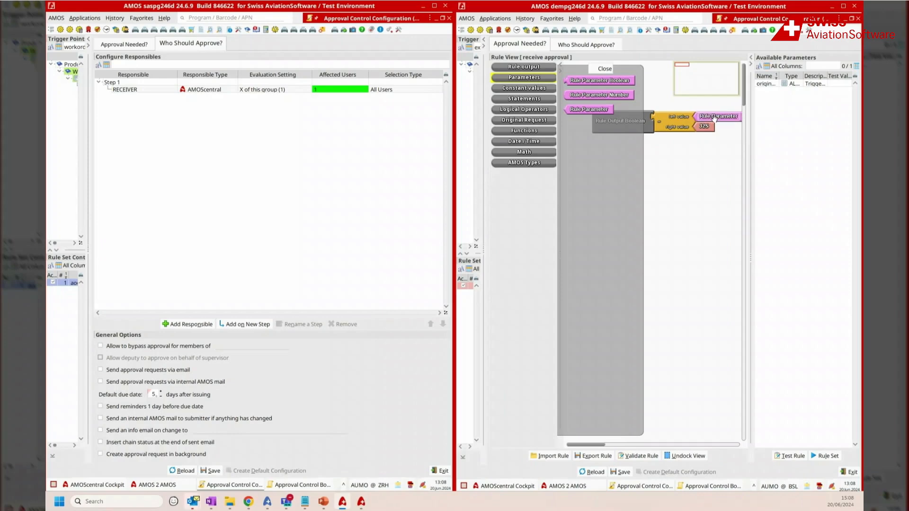
click(137, 44)
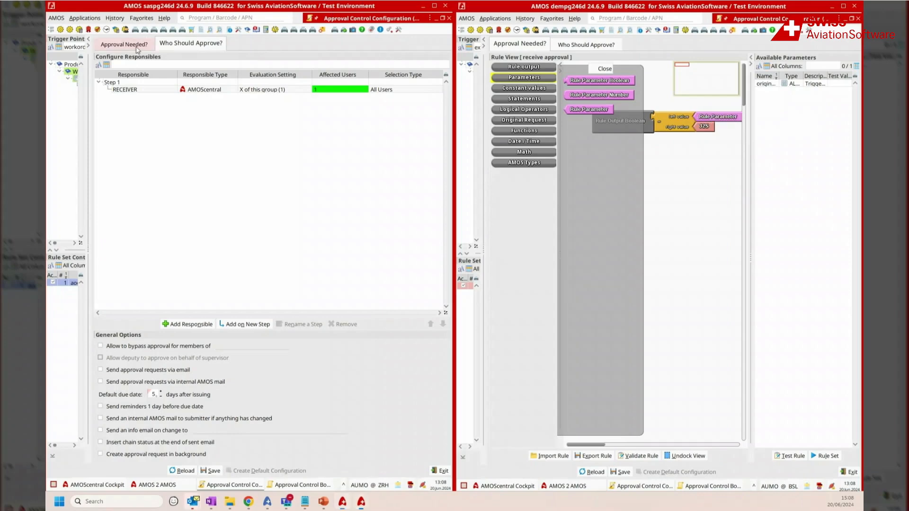
click(403, 65)
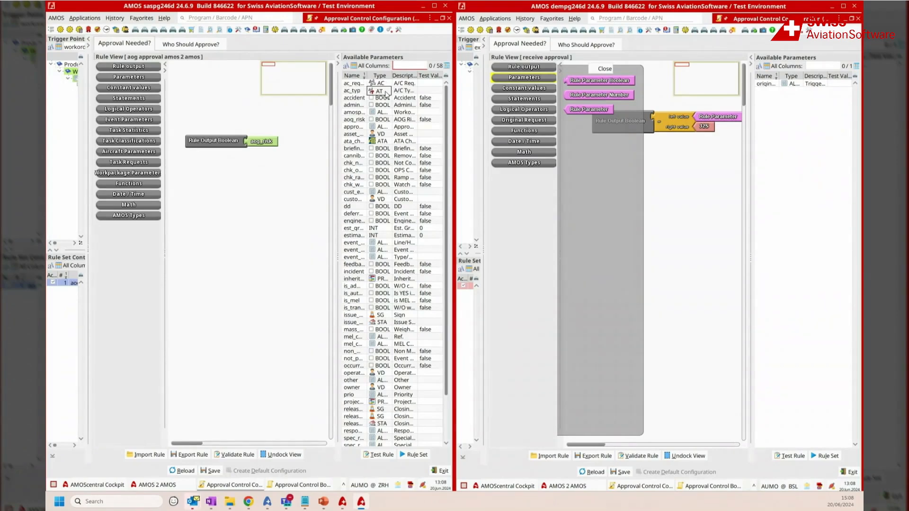
click(720, 117)
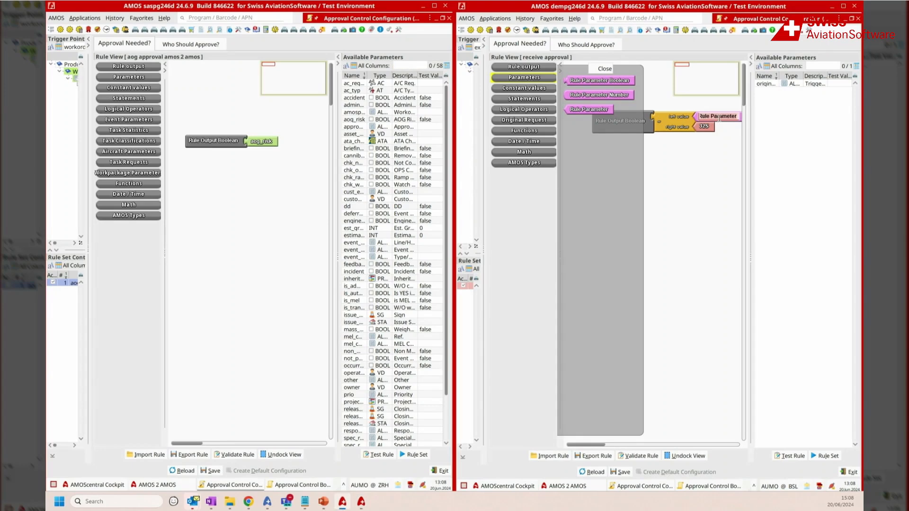
text(ac_typ)
click(657, 65)
Step: Add a responsible of type AMOS User to the receive approval rule, entering the approver's user sign, and save the configuration
click(581, 46)
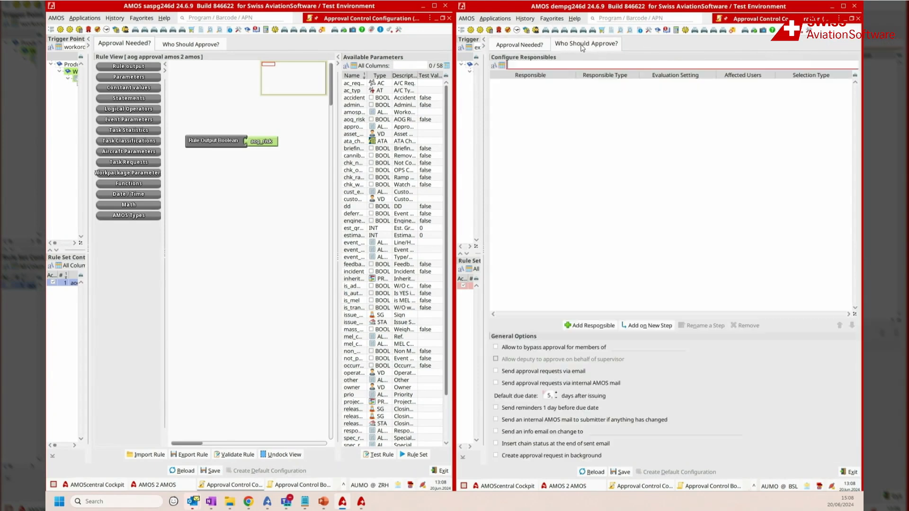
click(591, 325)
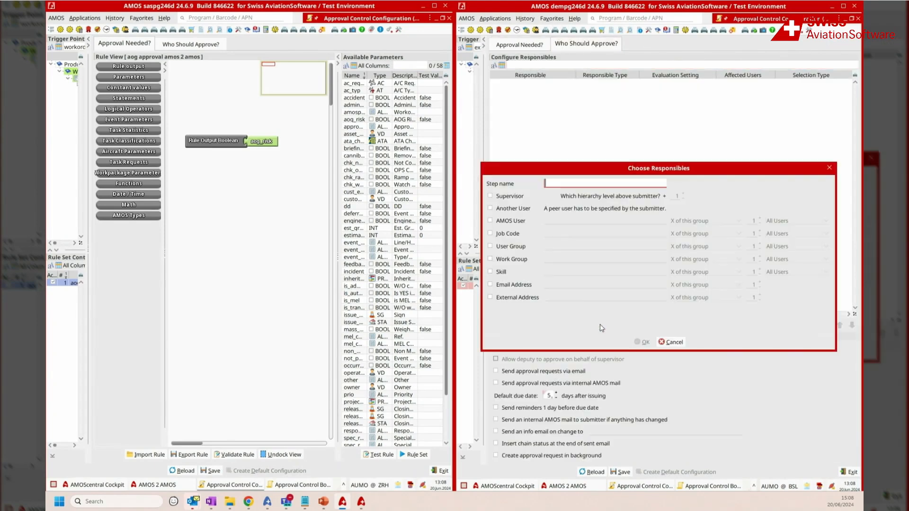
click(497, 223)
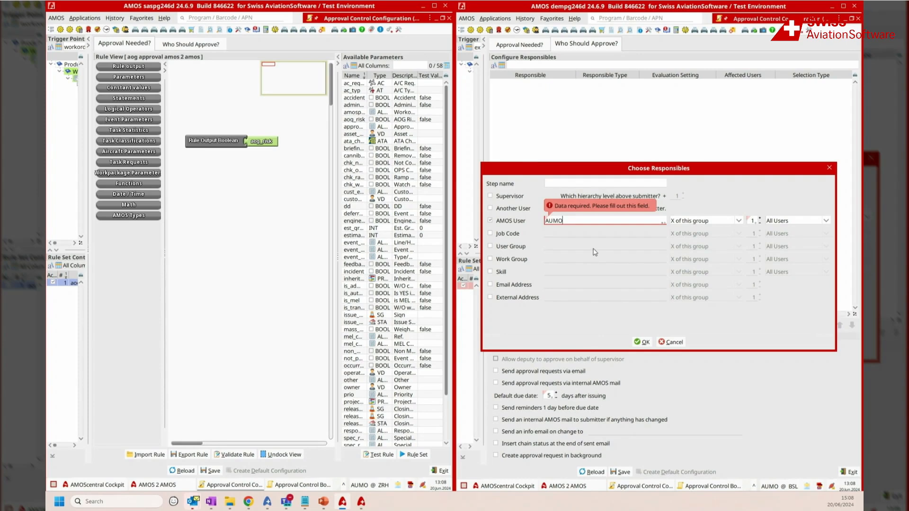
click(490, 234)
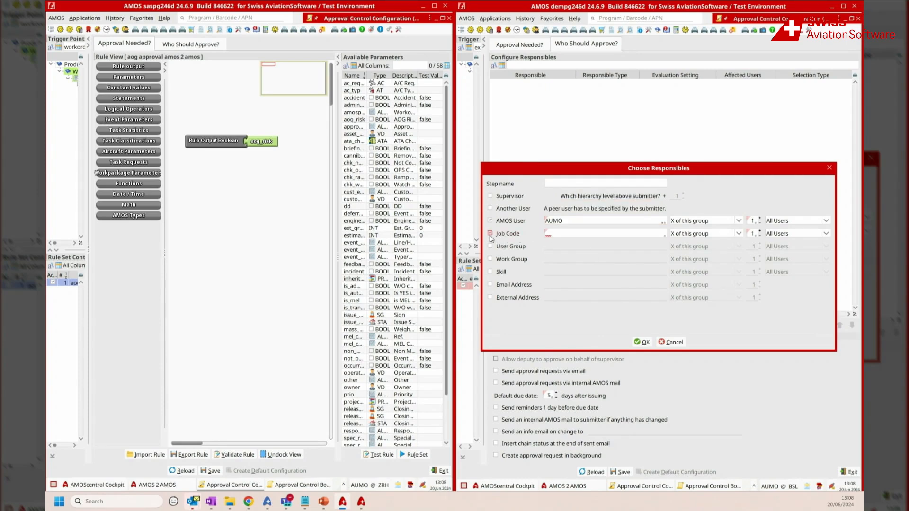
click(492, 232)
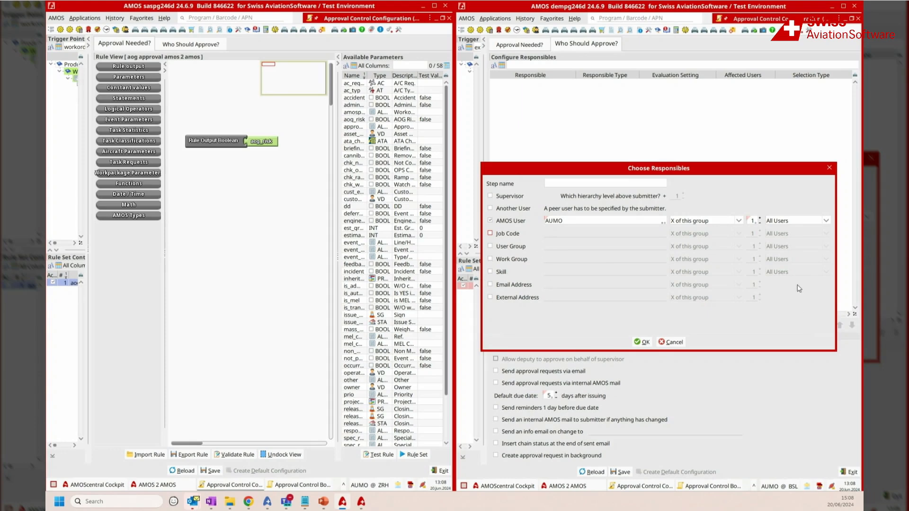
click(642, 342)
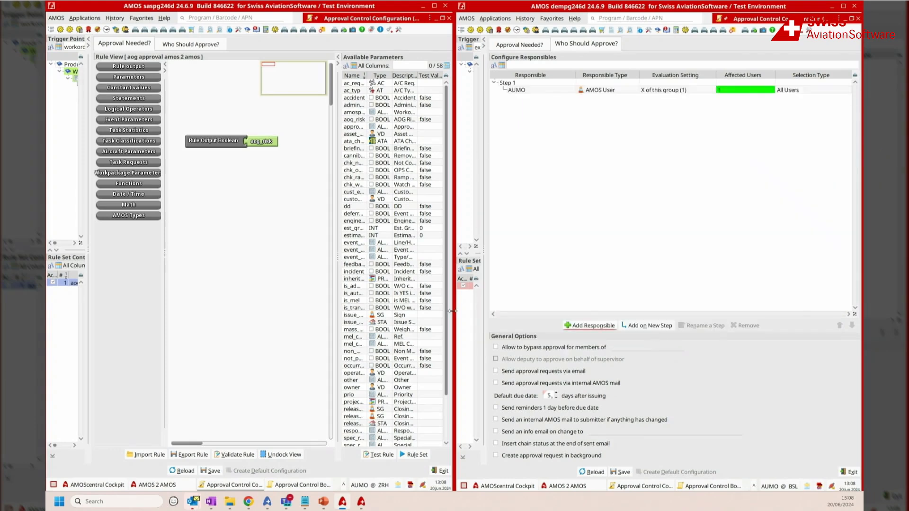
click(621, 472)
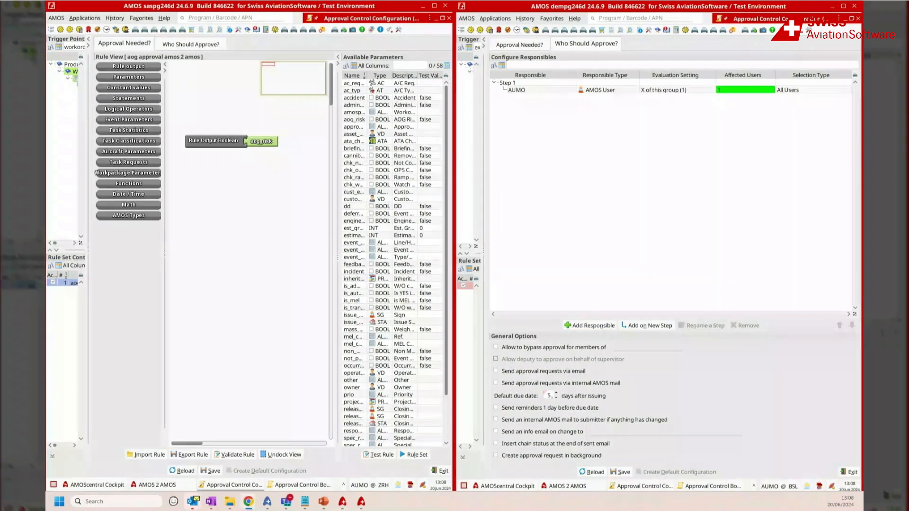
Step: In the saspg246d system, search for "workor", open the Workorder program and start a new system workorder
click(223, 19)
text(wor)
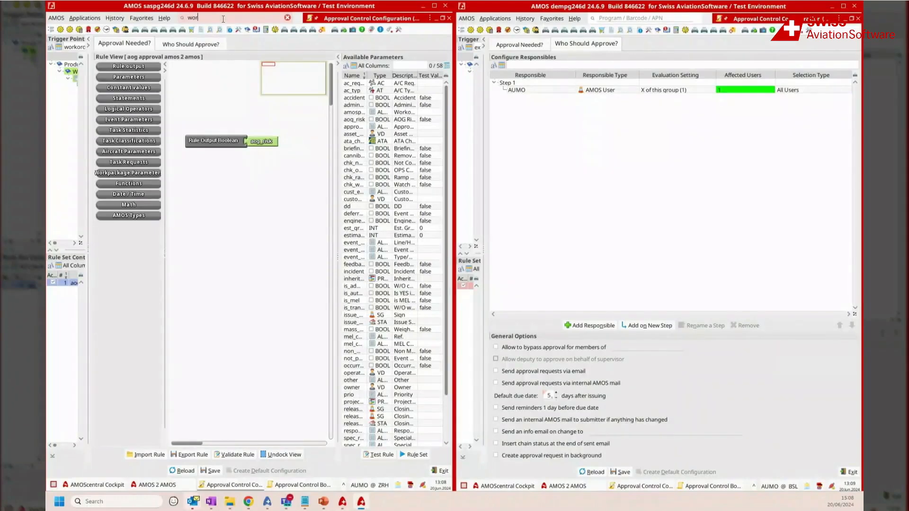
text(kor)
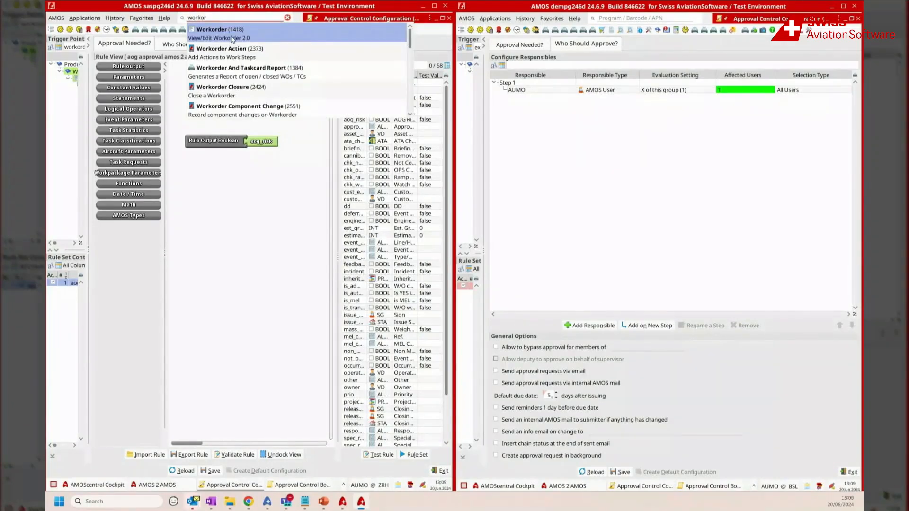
click(215, 36)
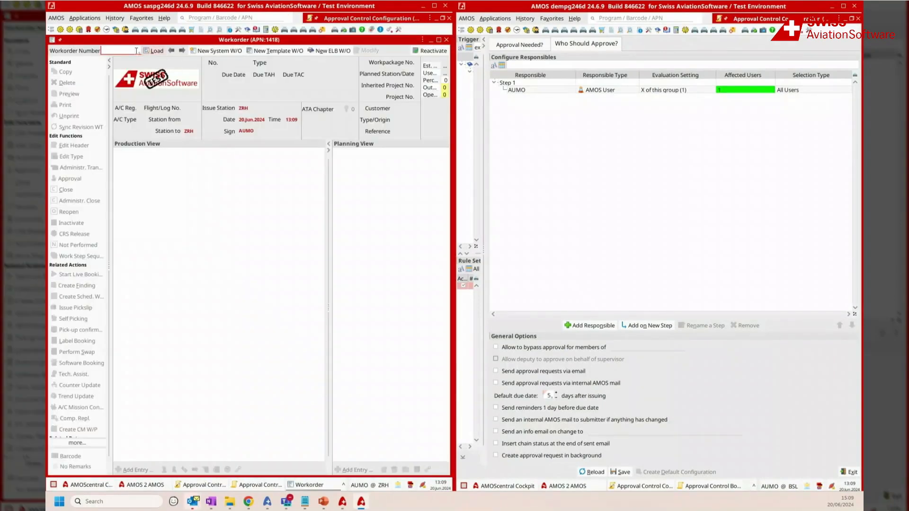
click(220, 50)
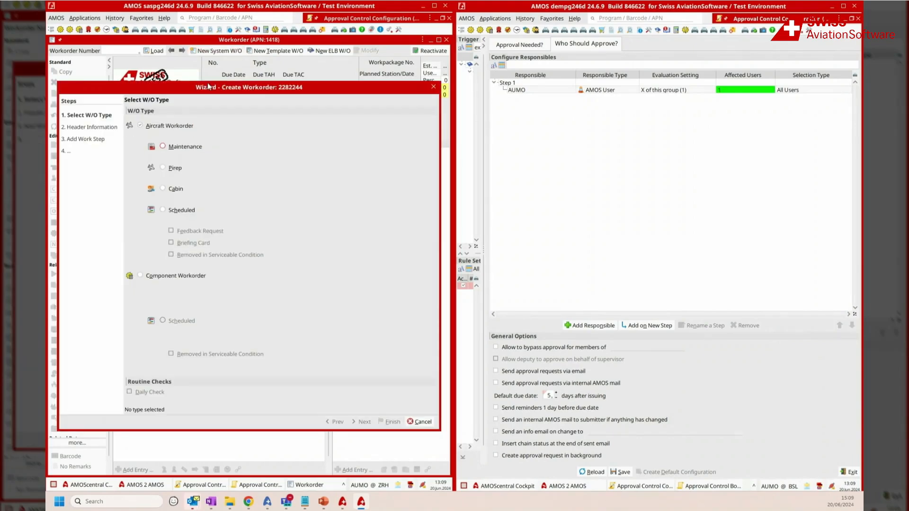
Step: Choose Pirep as the aircraft workorder type and set the aircraft registration to AAG and the ATA chapter to 07-10
click(183, 170)
click(365, 422)
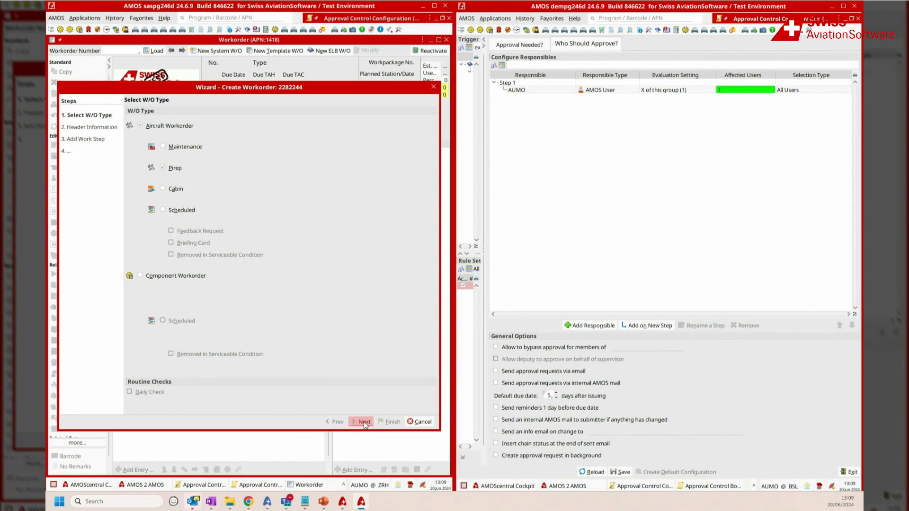
click(172, 119)
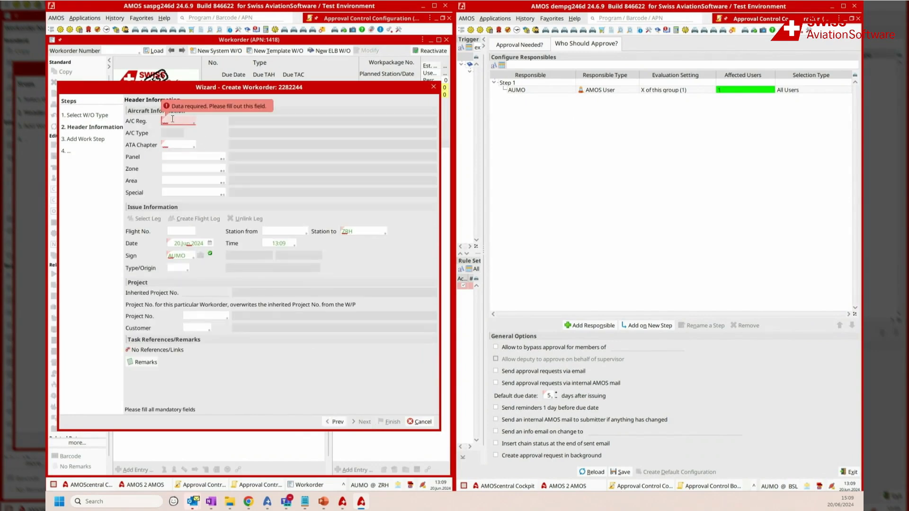
double_click(173, 118)
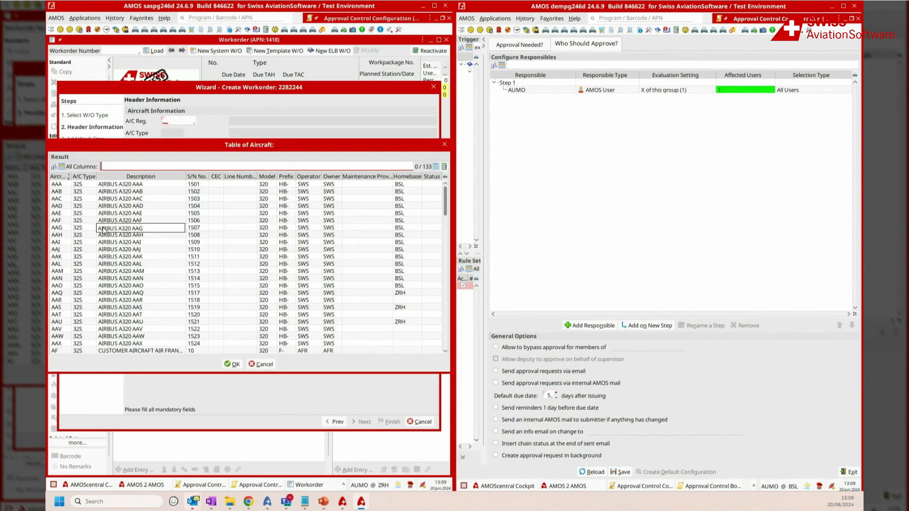
double_click(103, 228)
double_click(188, 144)
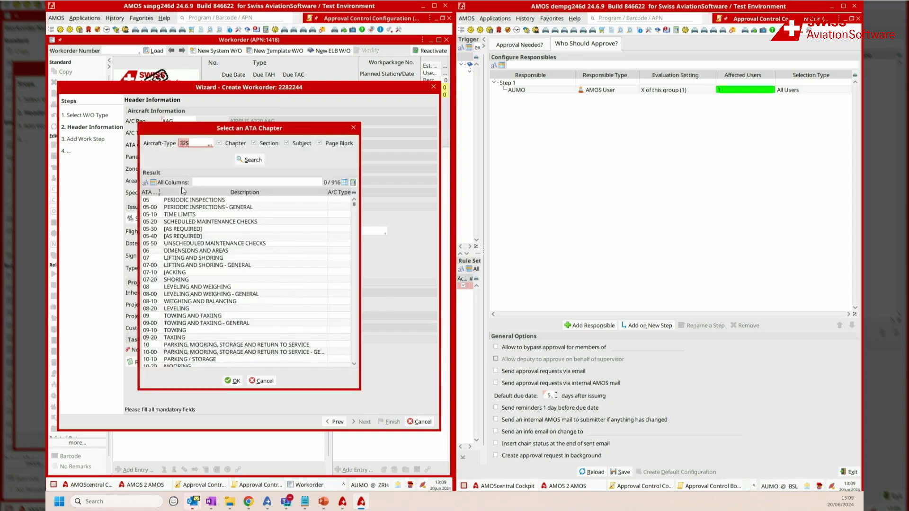
double_click(180, 272)
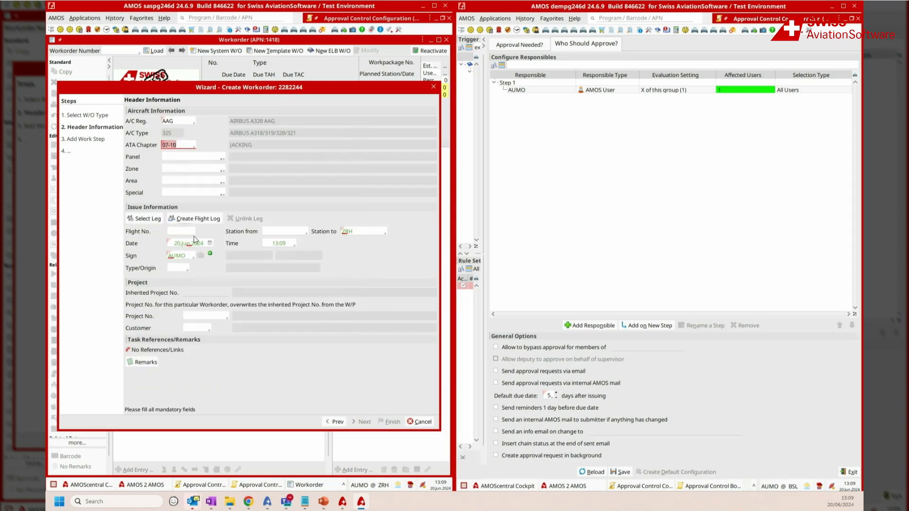
Step: Complete the workorder's issue information with destination station ZRH, date 20.Jun.2024, time 13:09 and the user sign, and continue to the work step
click(350, 231)
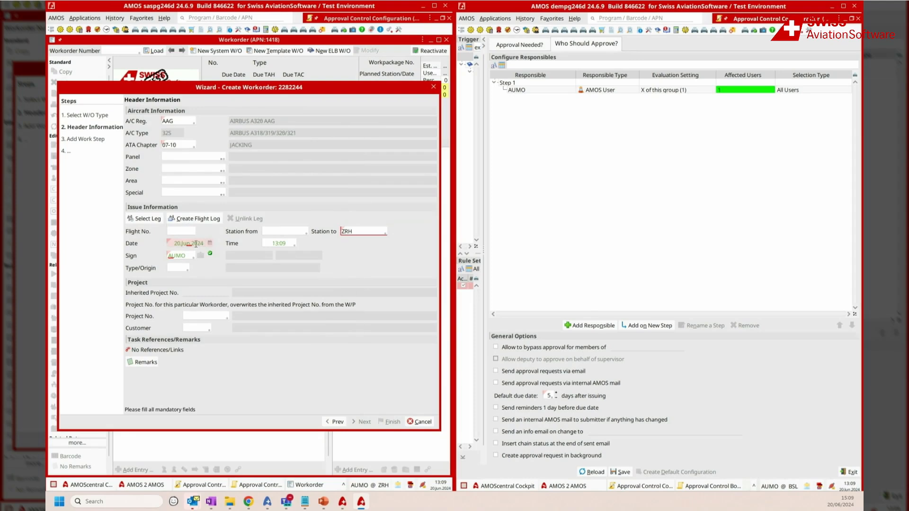
click(187, 255)
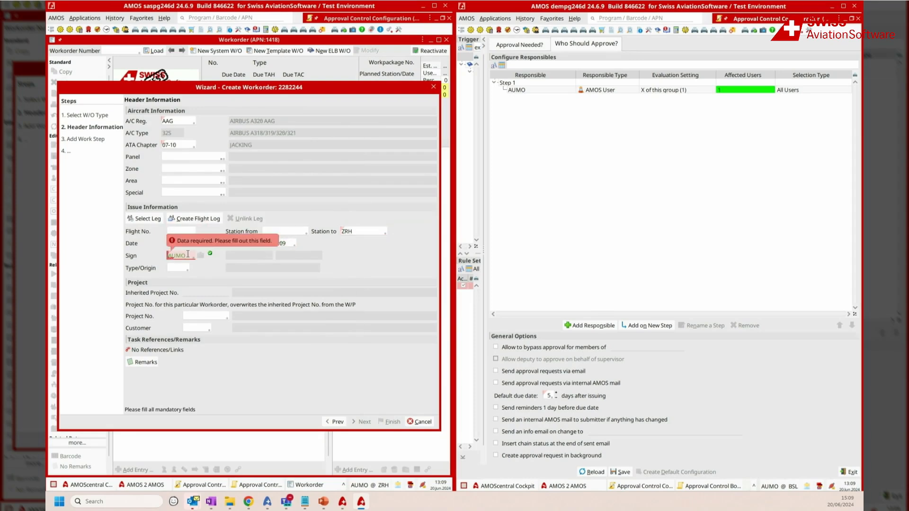
key(space)
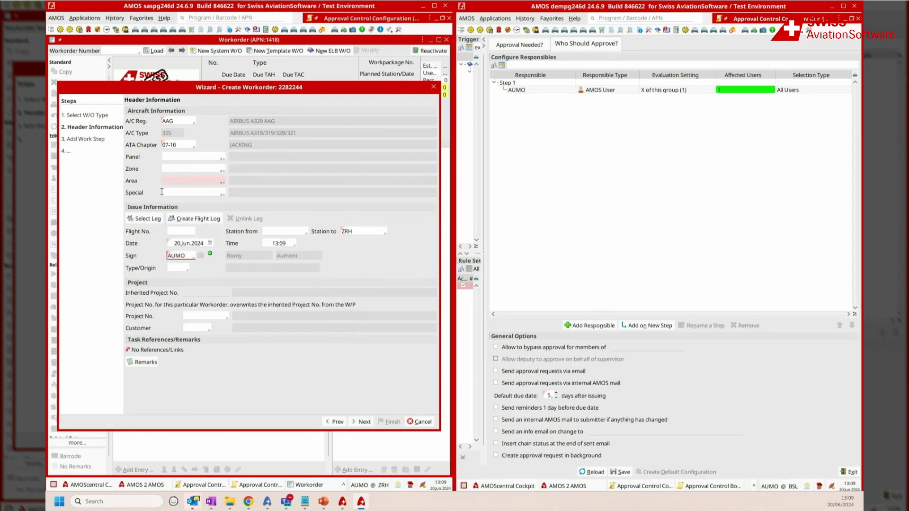
click(361, 422)
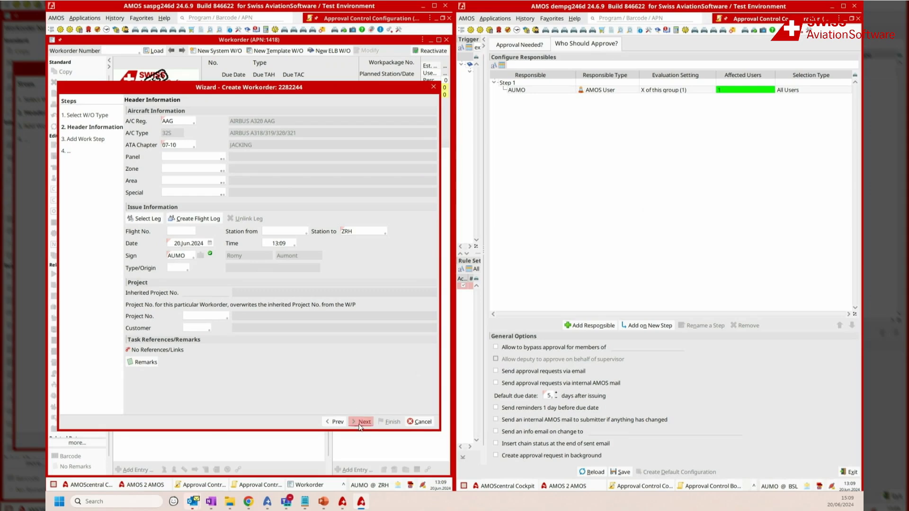
click(185, 248)
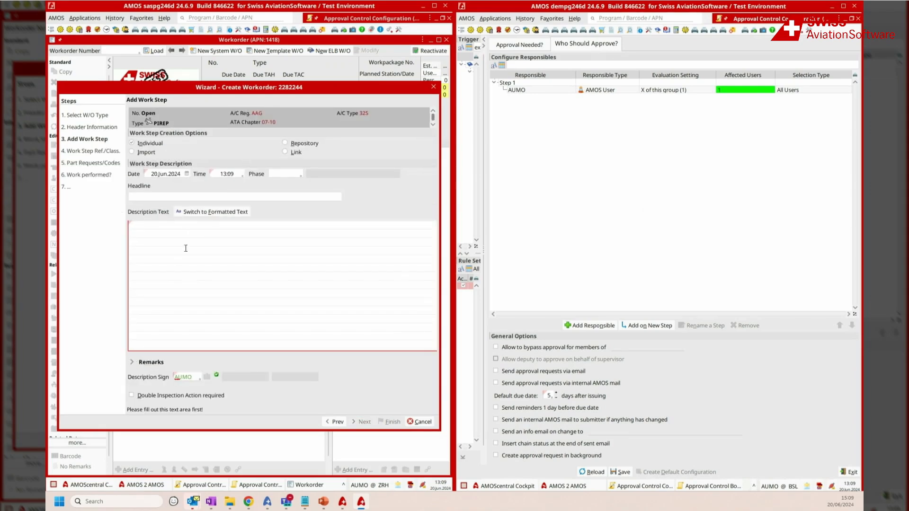
text(TEST APPROVAL REQUEST)
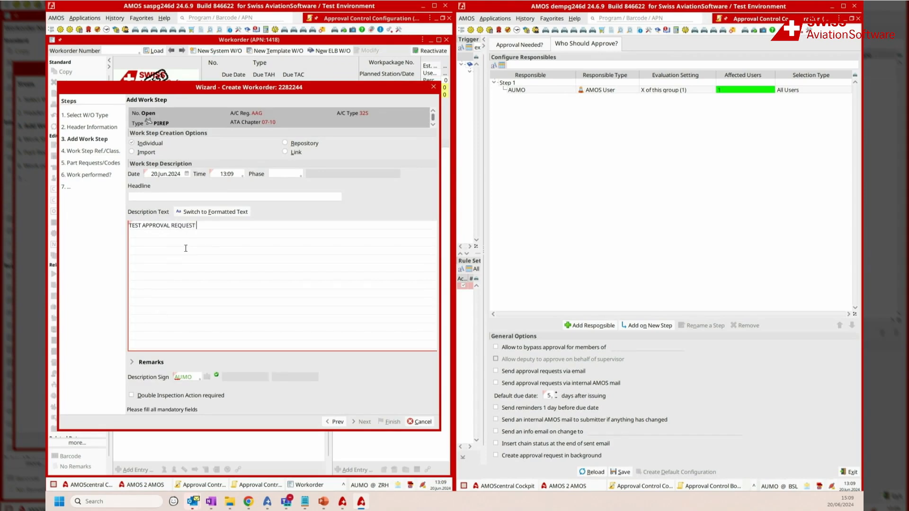
text( AMOS 2 AMOS)
drag(286, 237, 110, 231)
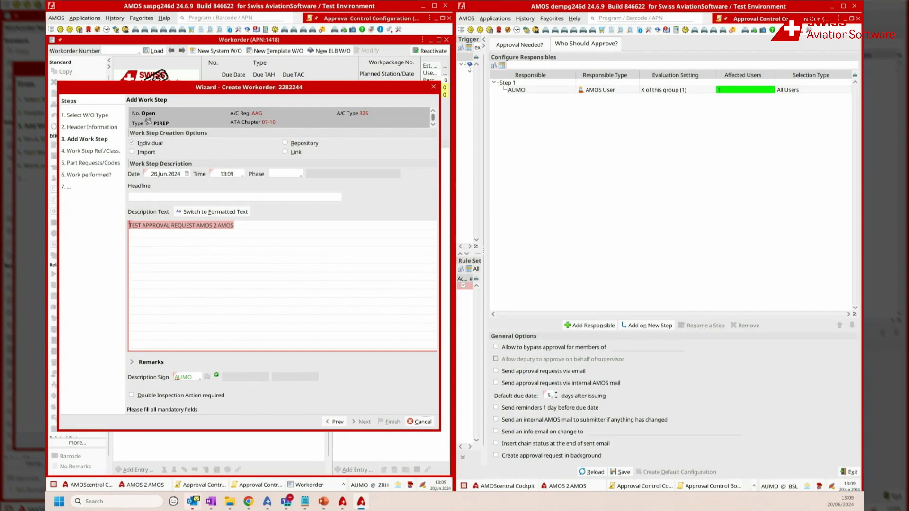
key(Delete)
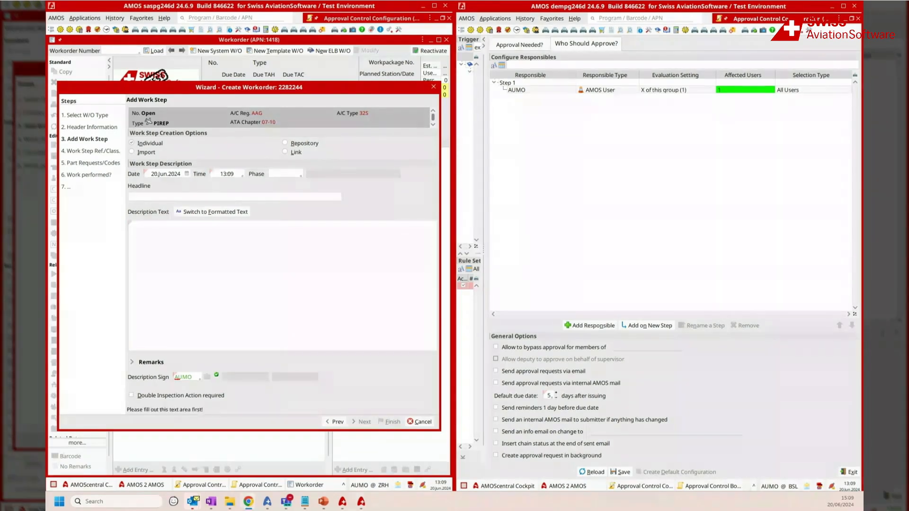
Step: Describe the work step as "DEMO APPROVALREQUEST AMOS 2 AMOS", fill in the description sign and finish creating the workorder
click(152, 224)
text(DEMO APPROVALREQUEST AMOS 2 AMOS)
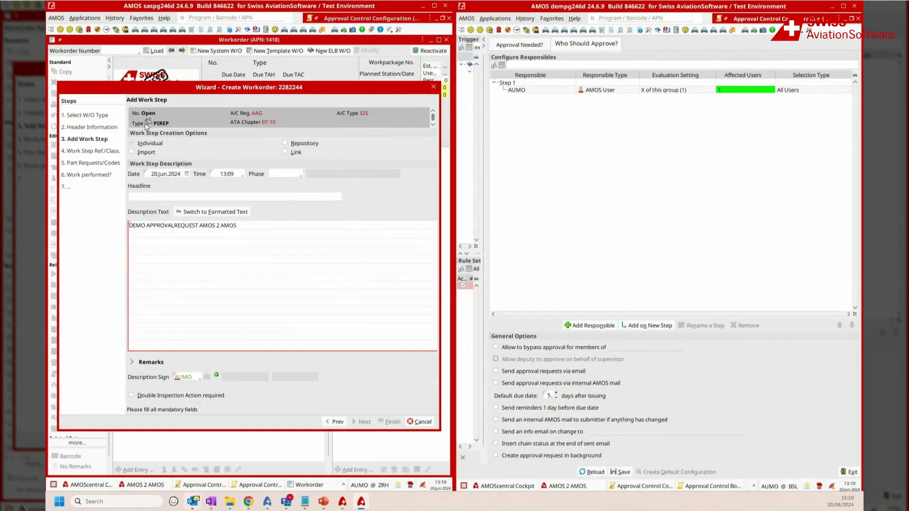
click(190, 376)
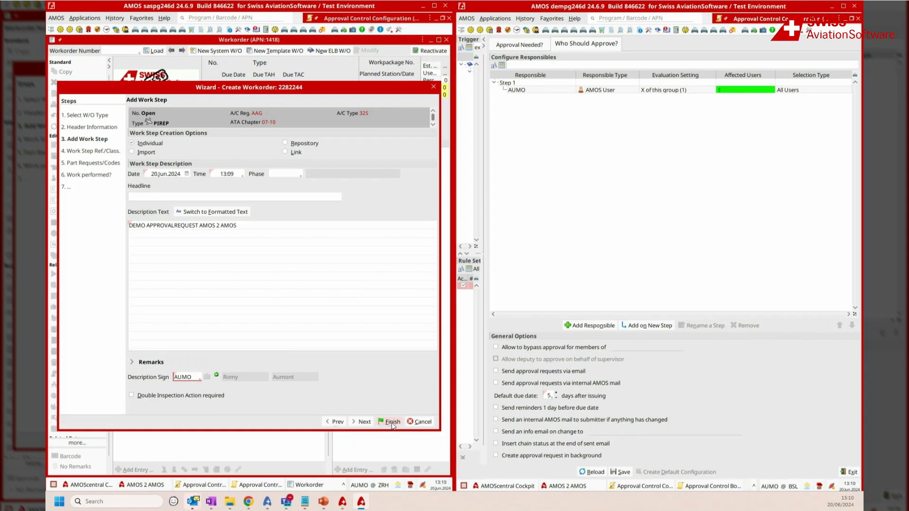
click(393, 423)
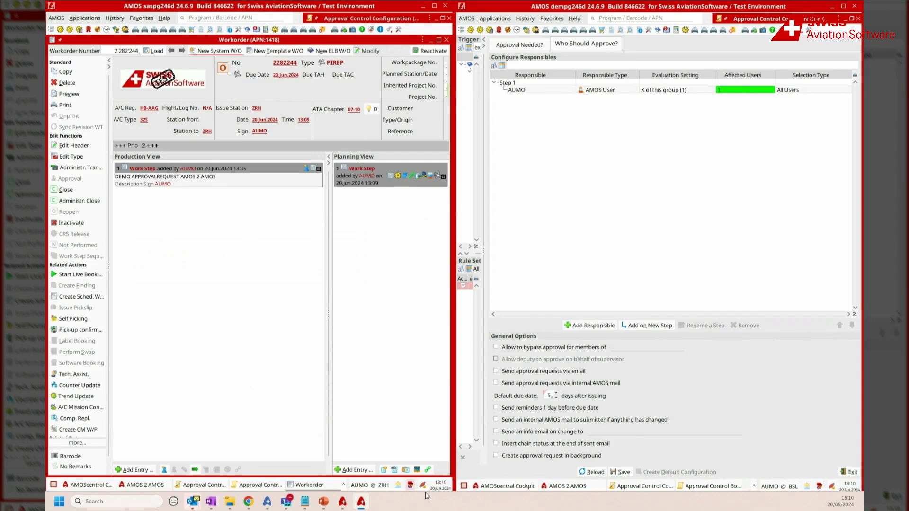
Step: Classify the workorder's task as AOG Risk and save the classification
click(416, 470)
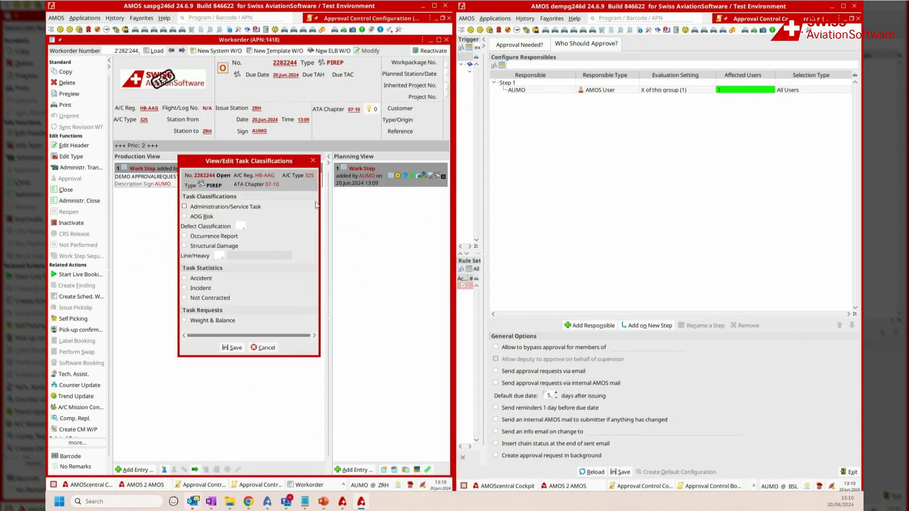
click(189, 217)
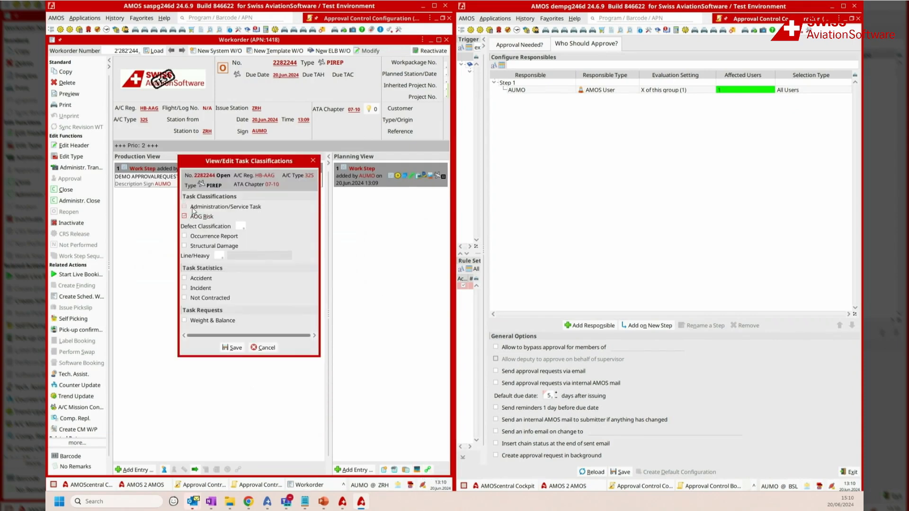
click(233, 347)
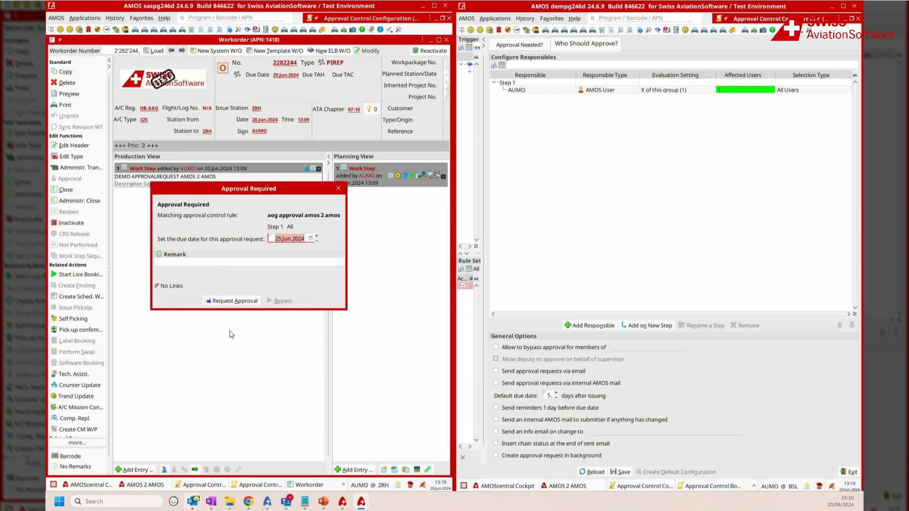
Step: Enter "send remarks" as the approval request's remark and add a link to it from the clipboard
drag(248, 191, 252, 201)
click(230, 274)
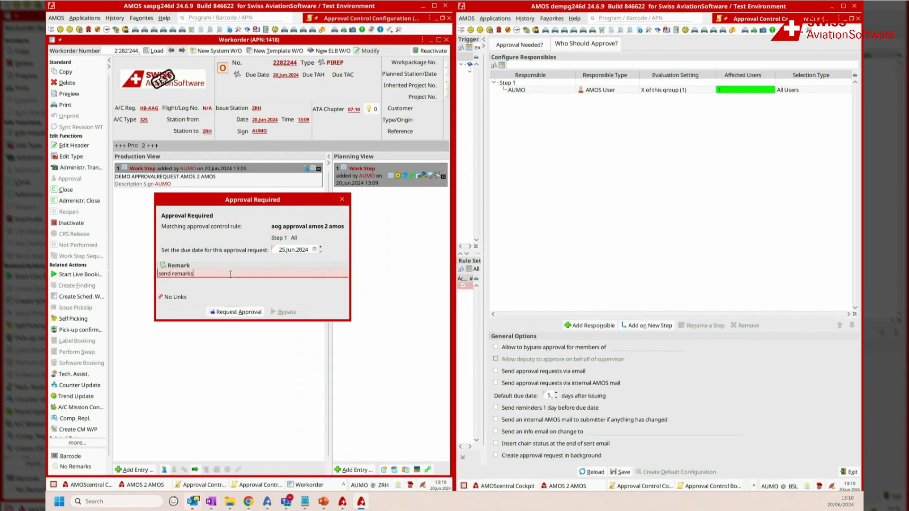
click(176, 297)
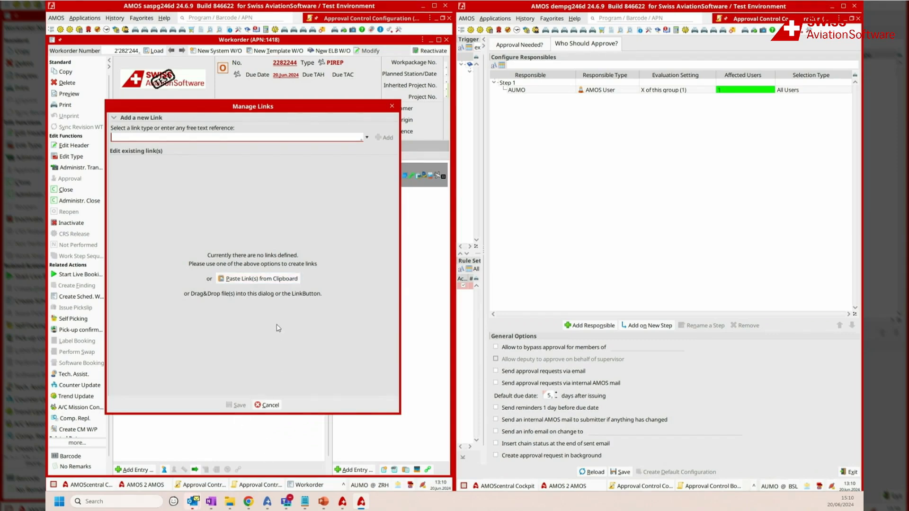
click(264, 278)
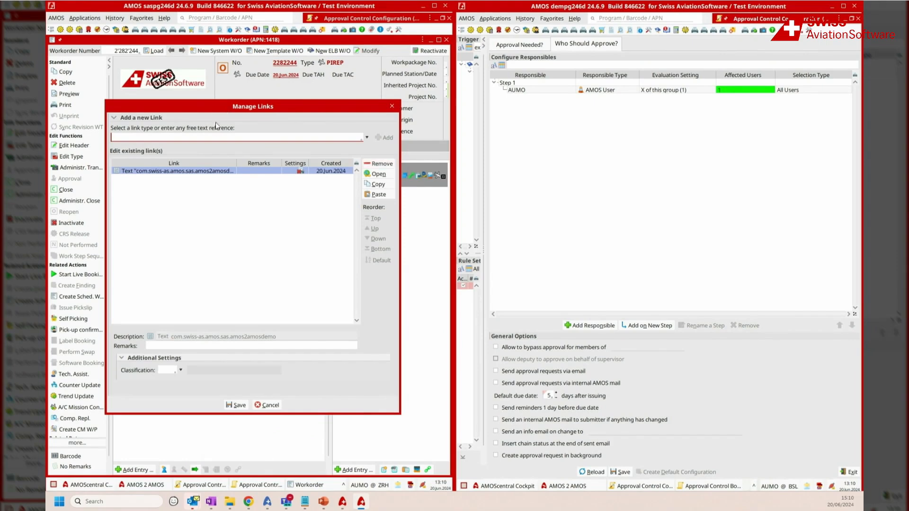
Step: Look through the table of link types available for the approval request and close it without choosing one
double_click(215, 136)
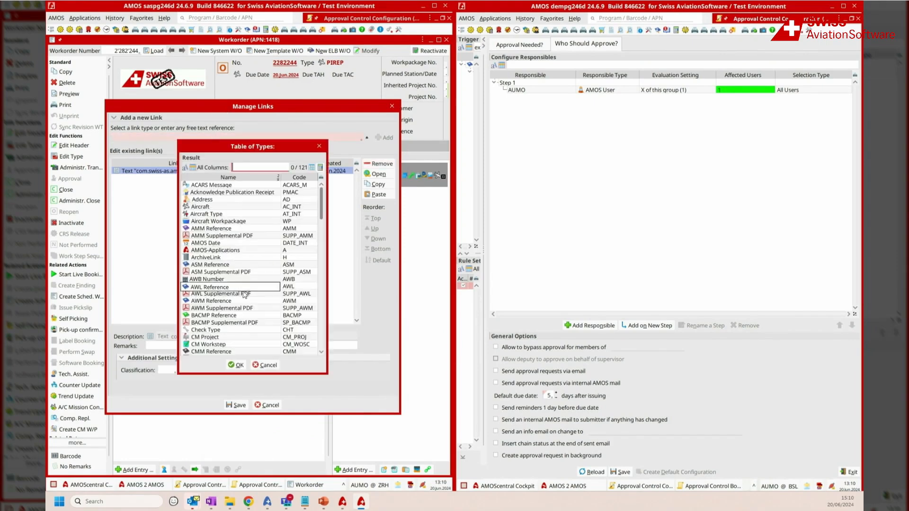
scroll(250, 316, down, 10)
scroll(249, 316, down, 5)
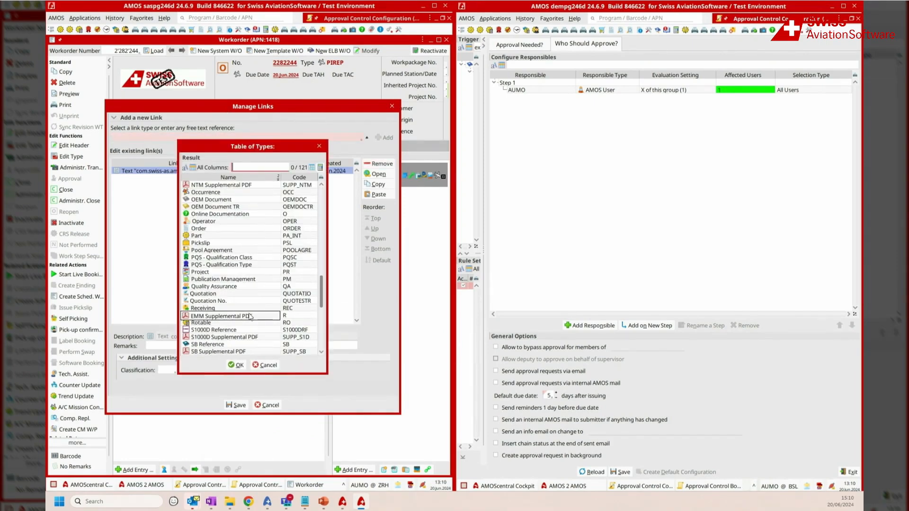
scroll(230, 230, down, 6)
scroll(230, 230, up, 5)
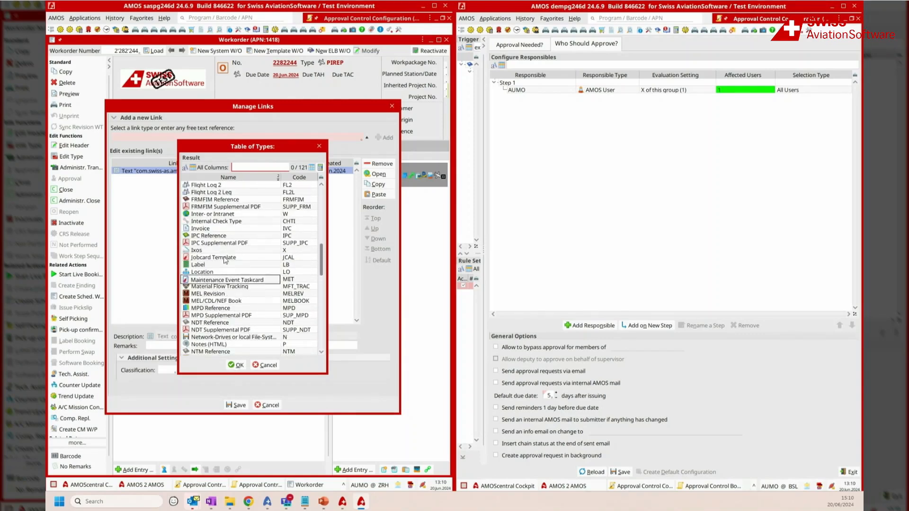
click(267, 365)
Step: Save the request's link and submit the AOG approval request for the workorder
click(236, 405)
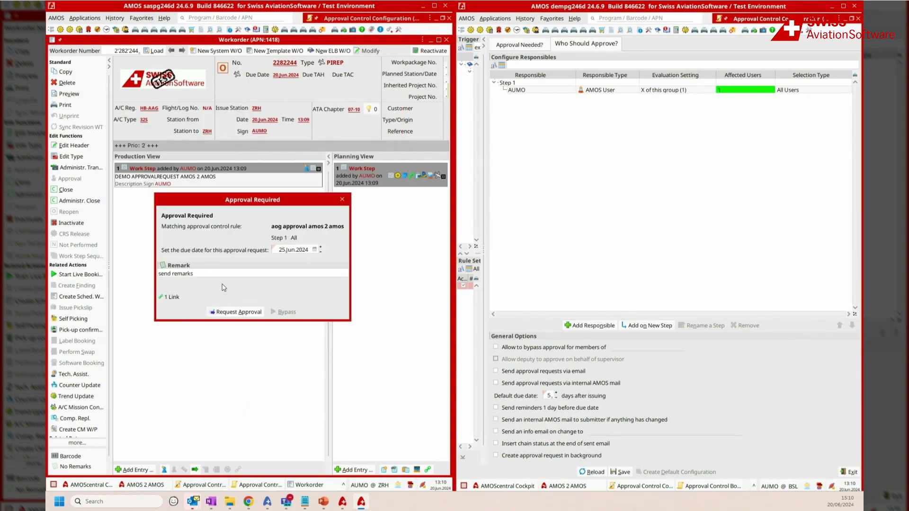
click(235, 313)
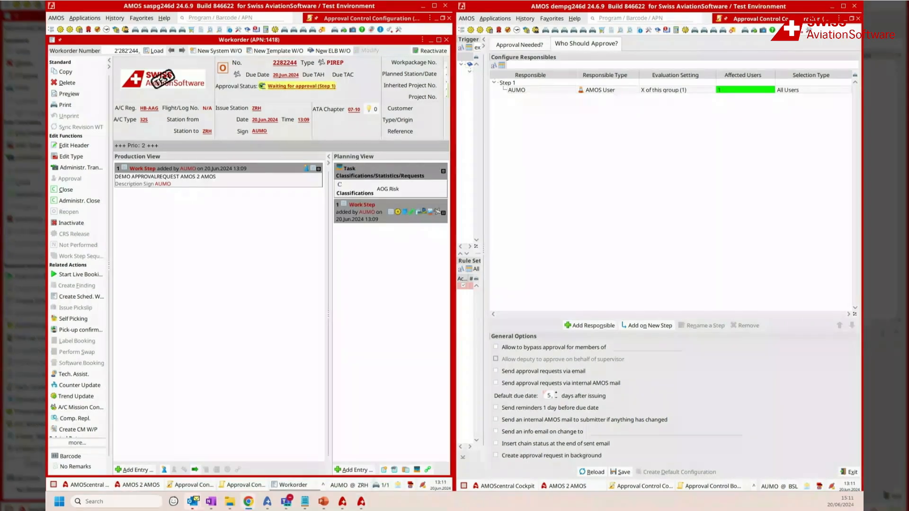
Step: In the dempg246d system, search the Approval Control Board for requests to respond to and approve the one under the receive approval rule, without a comment
click(626, 19)
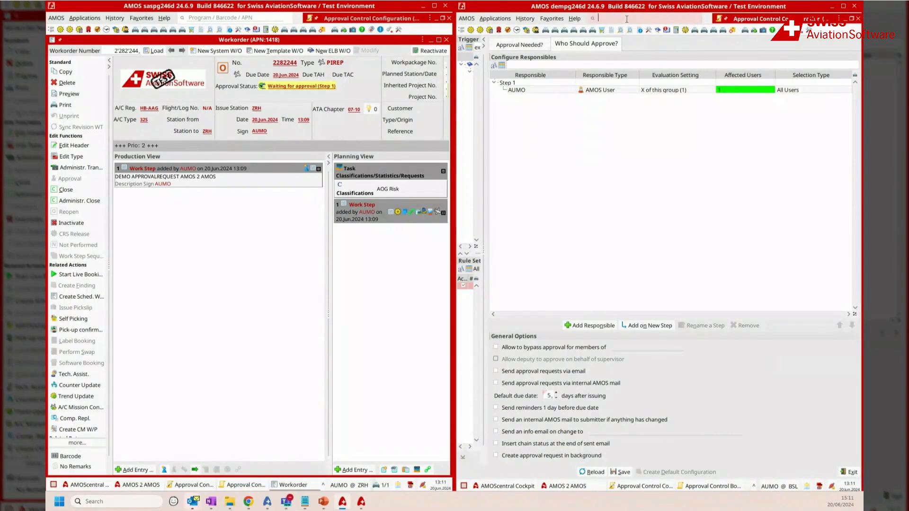
click(715, 487)
click(640, 136)
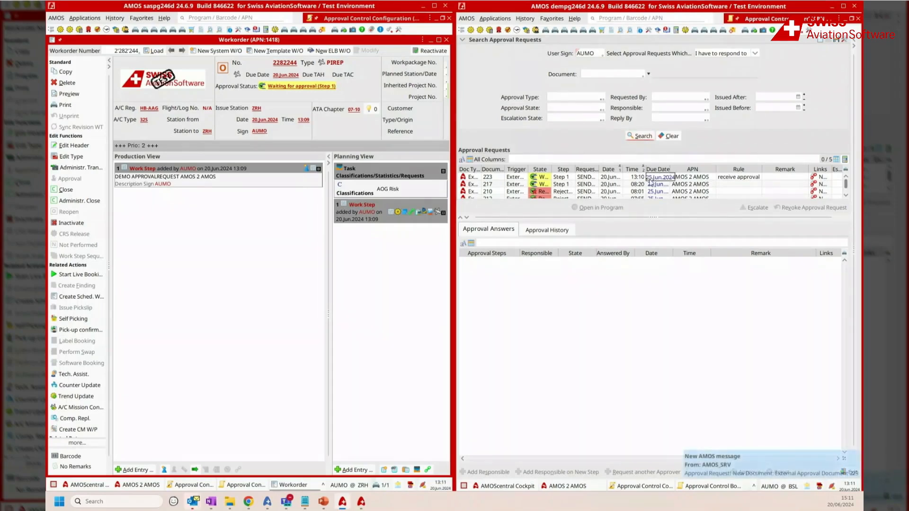
click(741, 178)
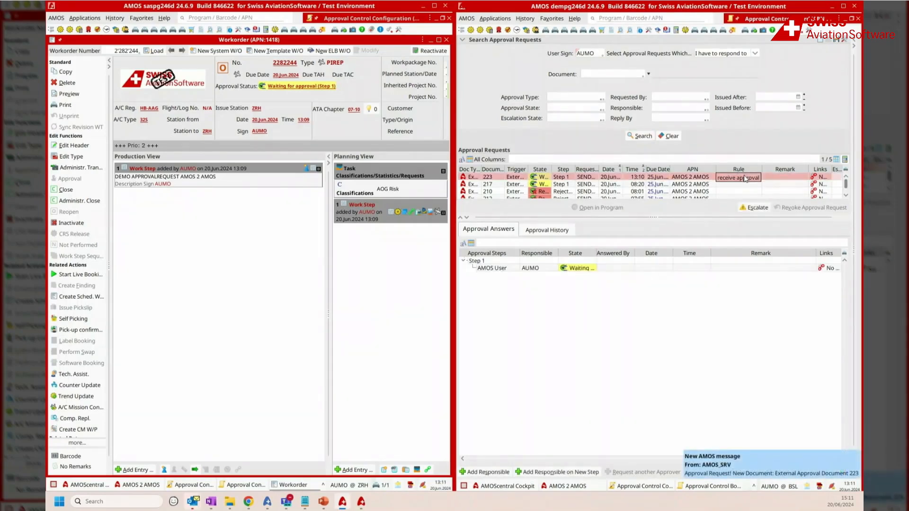
drag(689, 217, 694, 257)
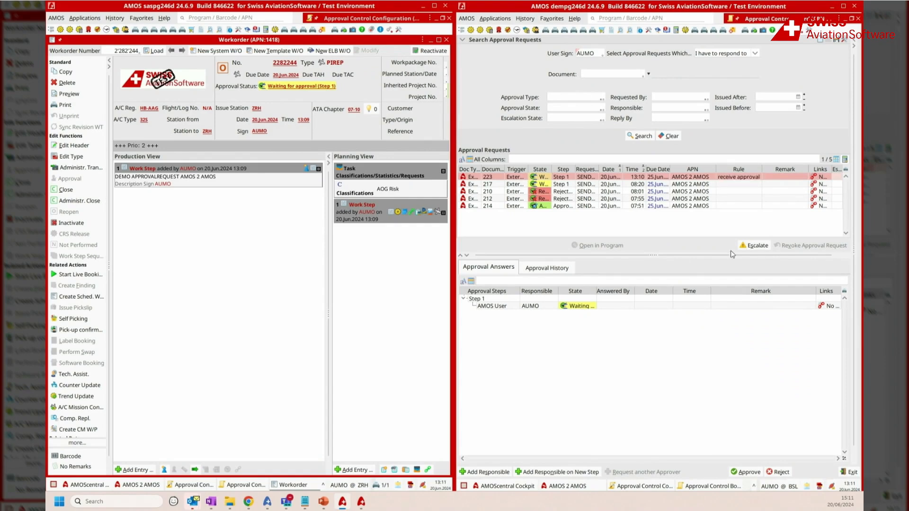
click(749, 472)
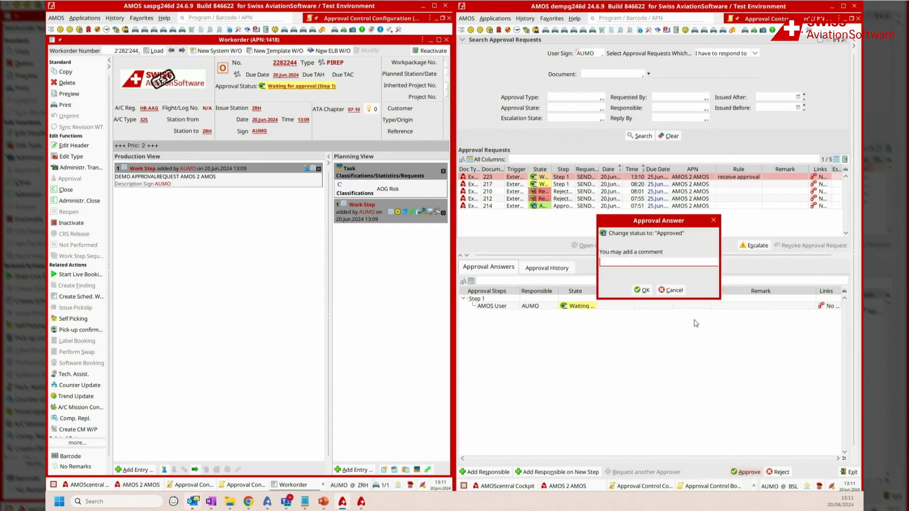
click(642, 291)
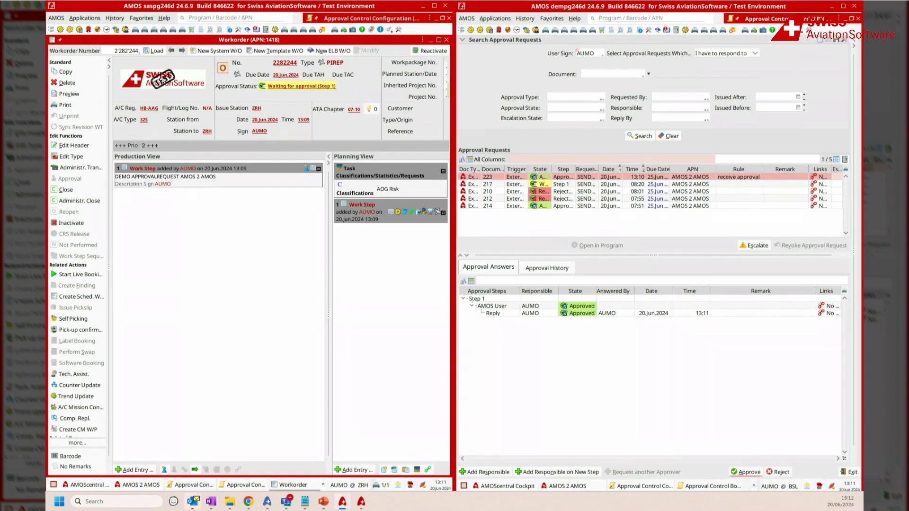
Step: In the saspg246d system, search the Approval Control Board for approval requests that were created by me
click(242, 485)
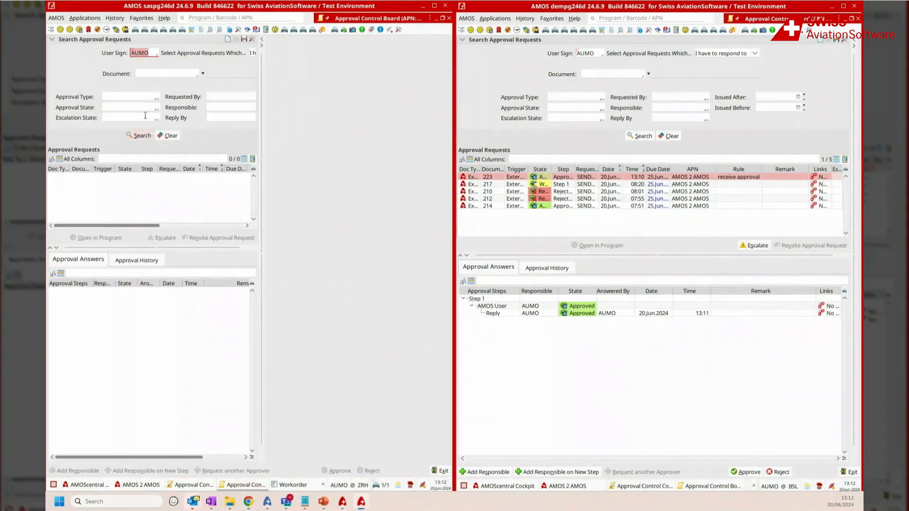
drag(261, 52, 325, 71)
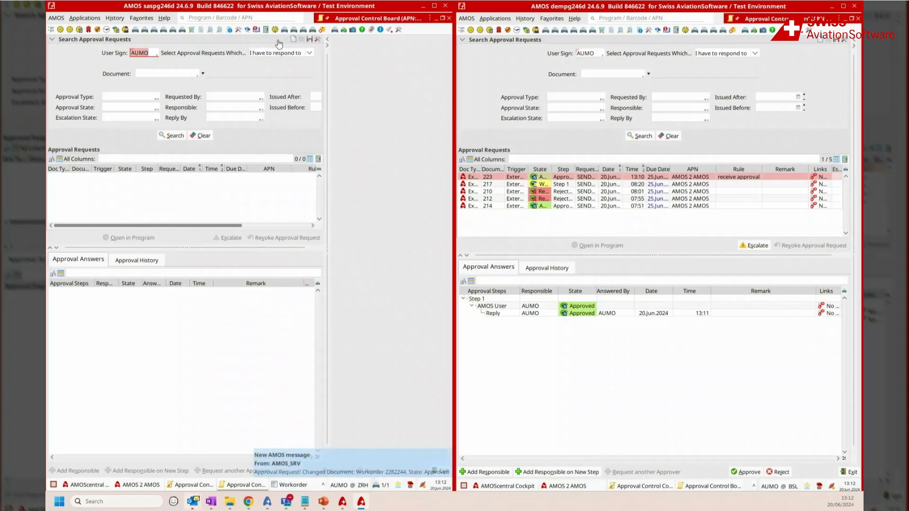
click(297, 53)
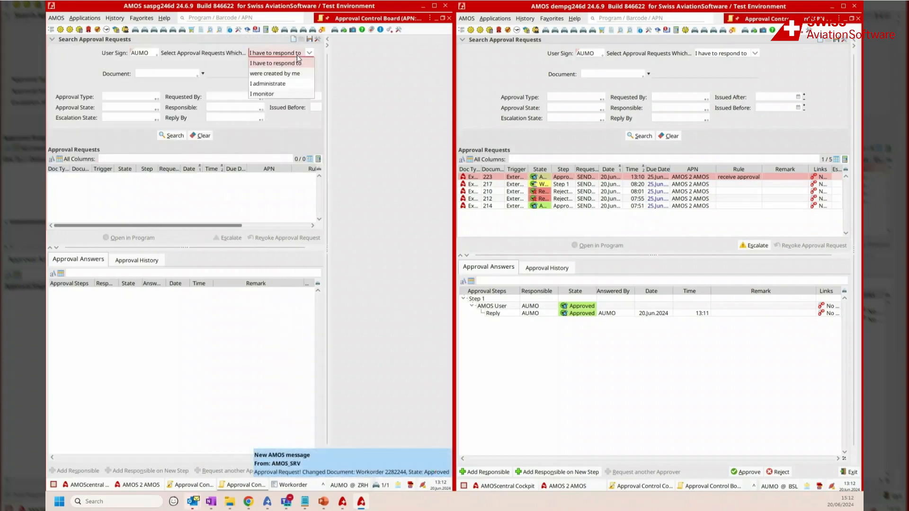
click(286, 77)
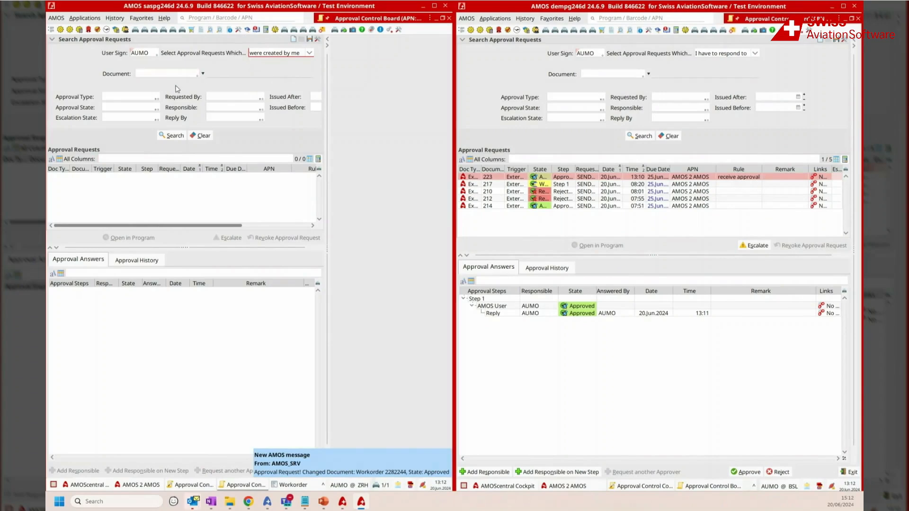
click(172, 136)
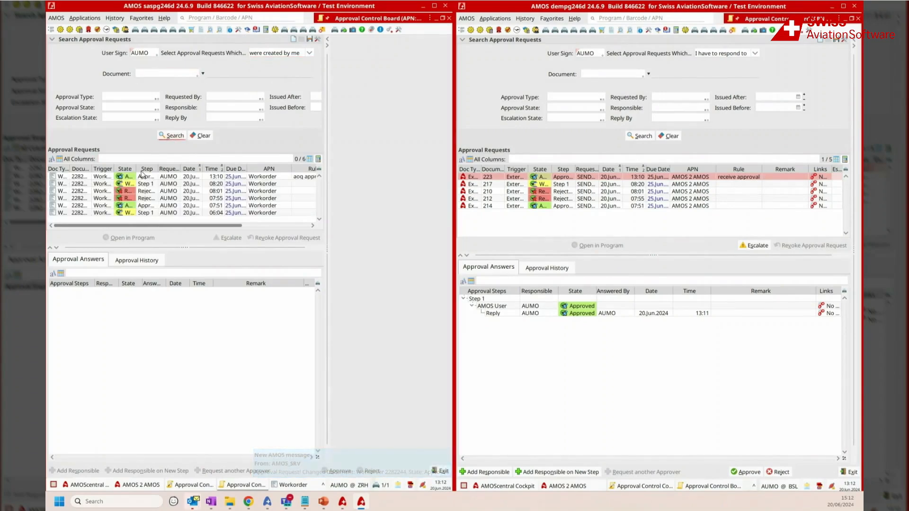
Step: Examine the newest workorder request's report and approval answers, comparing them with the receive approval request in the dempg246d system
click(215, 177)
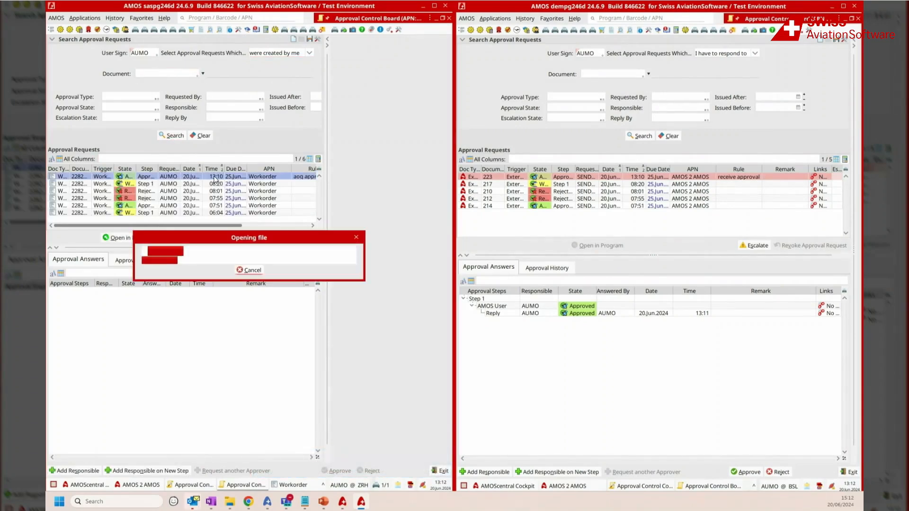
drag(327, 183, 91, 218)
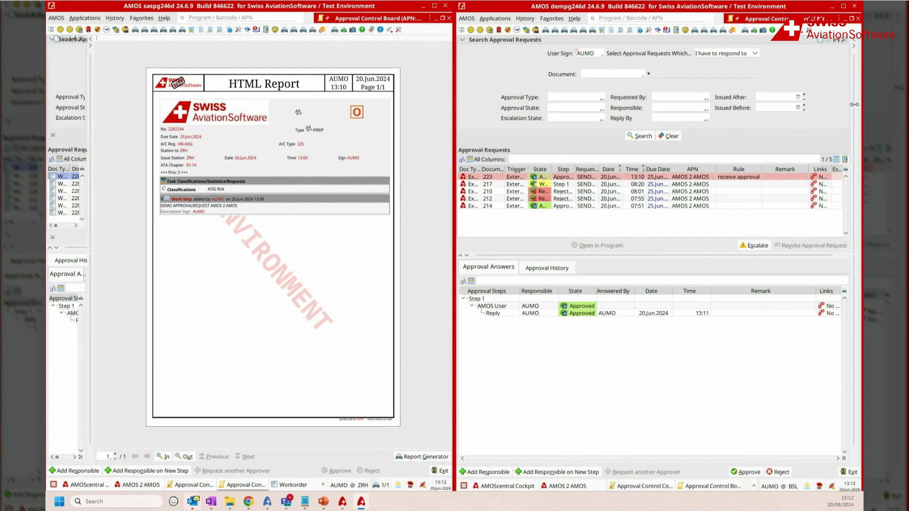
drag(854, 104, 679, 107)
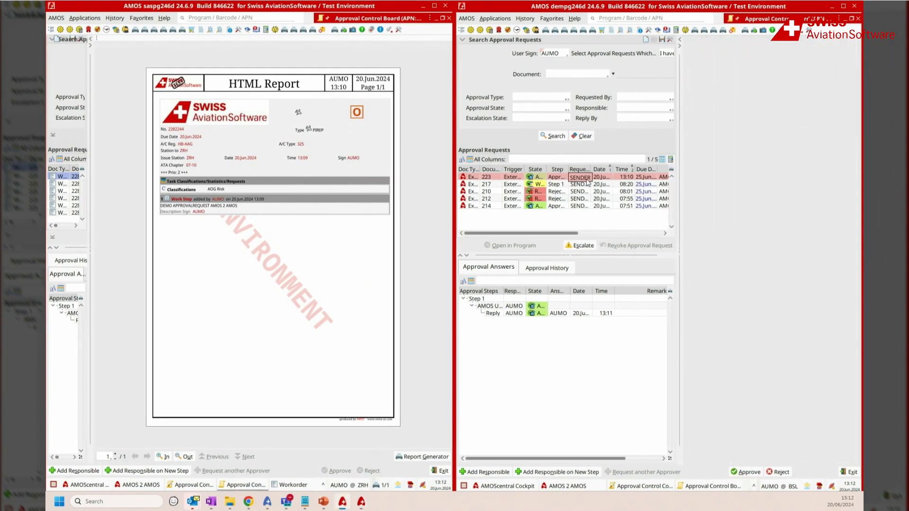
click(556, 307)
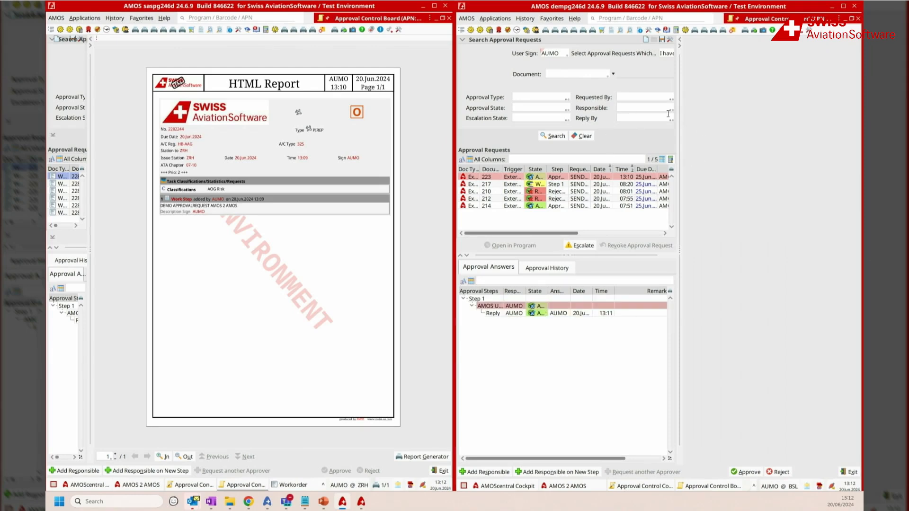
drag(679, 112, 846, 95)
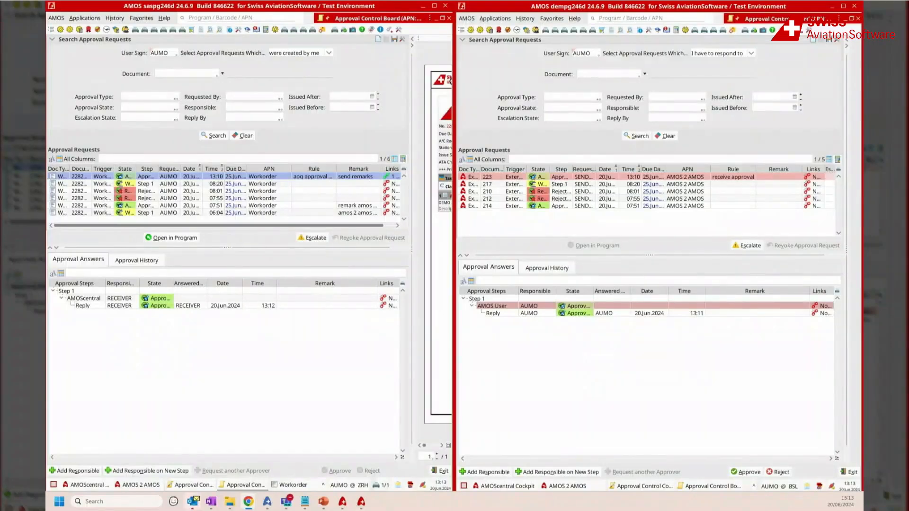
Step: In the saspg246d system, start a new system workorder of type Maintenance for the aircraft GAN
click(298, 485)
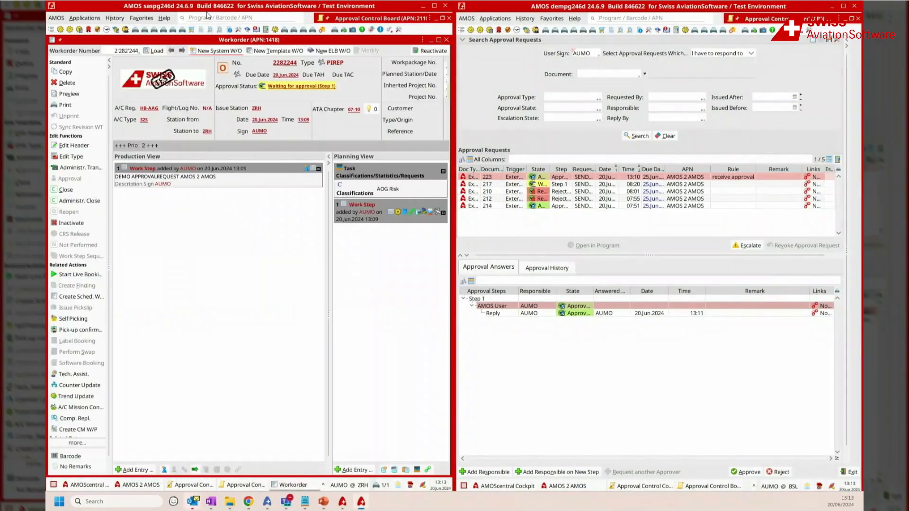
click(202, 51)
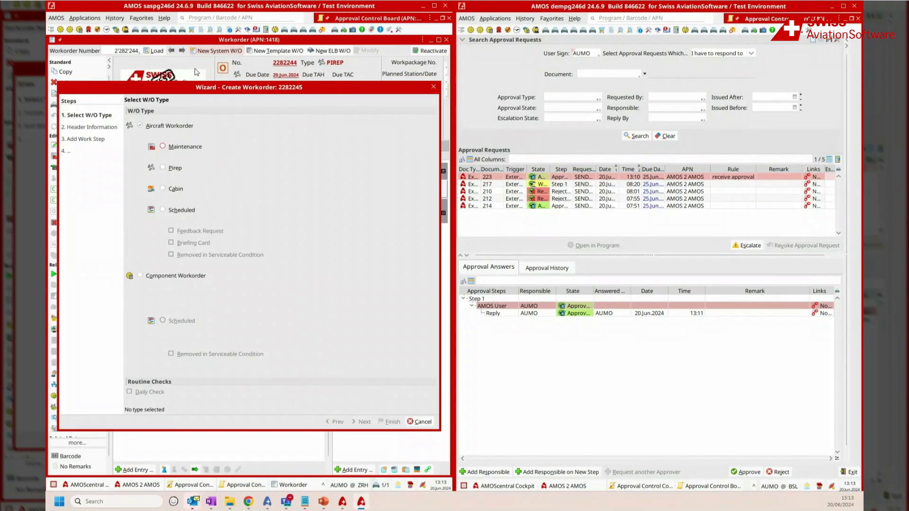
click(176, 150)
click(363, 422)
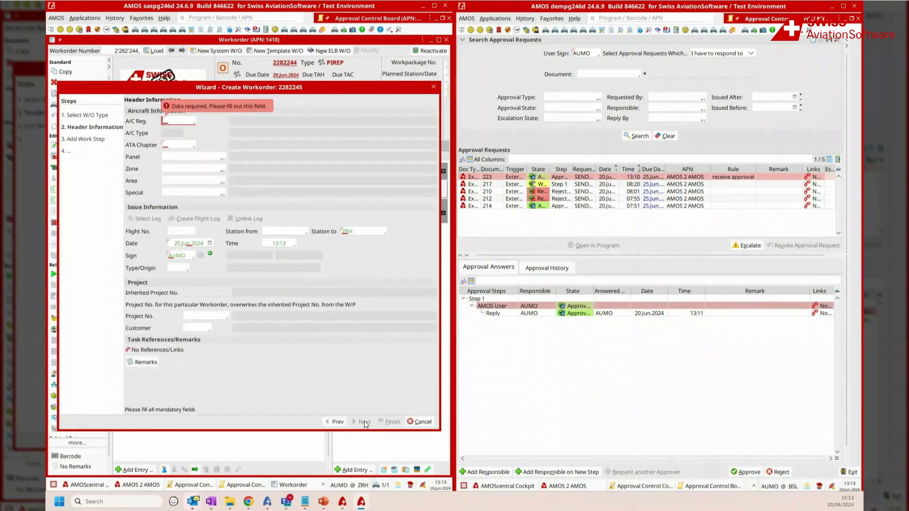
double_click(190, 120)
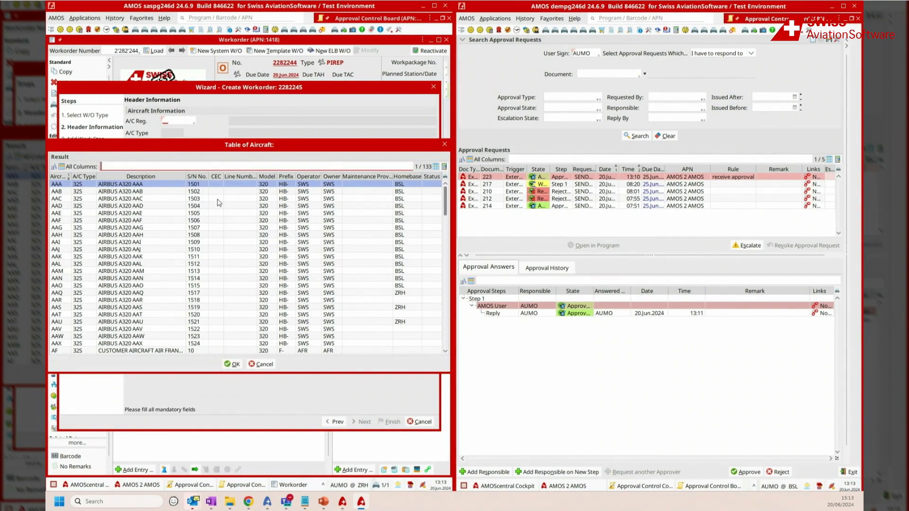
scroll(223, 213, down, 20)
scroll(230, 226, down, 14)
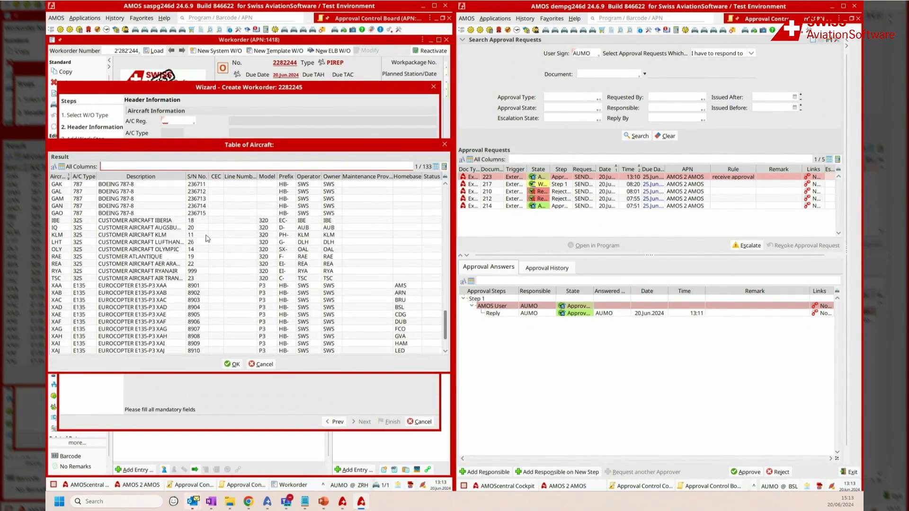
double_click(170, 207)
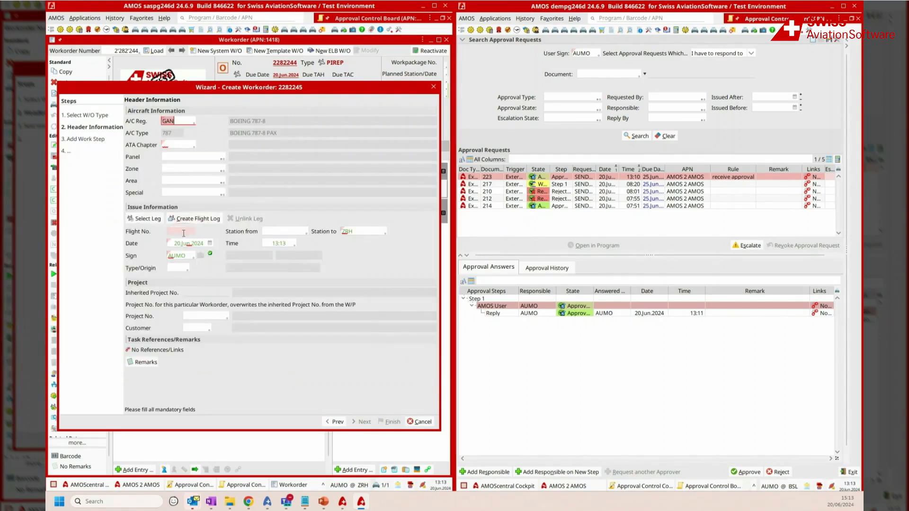
Step: Accept the header's proposed date, time, station ZRH and user sign, and set the ATA chapter to 05-50
click(187, 243)
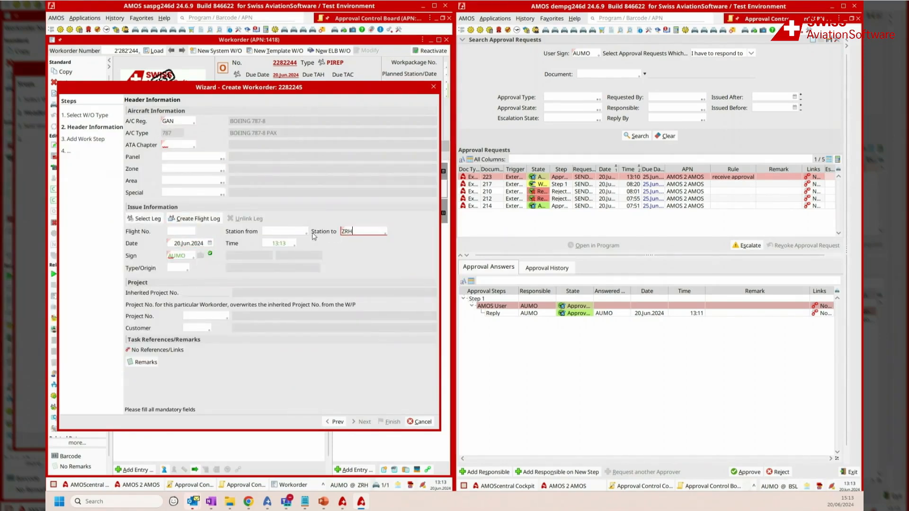
click(284, 243)
click(177, 256)
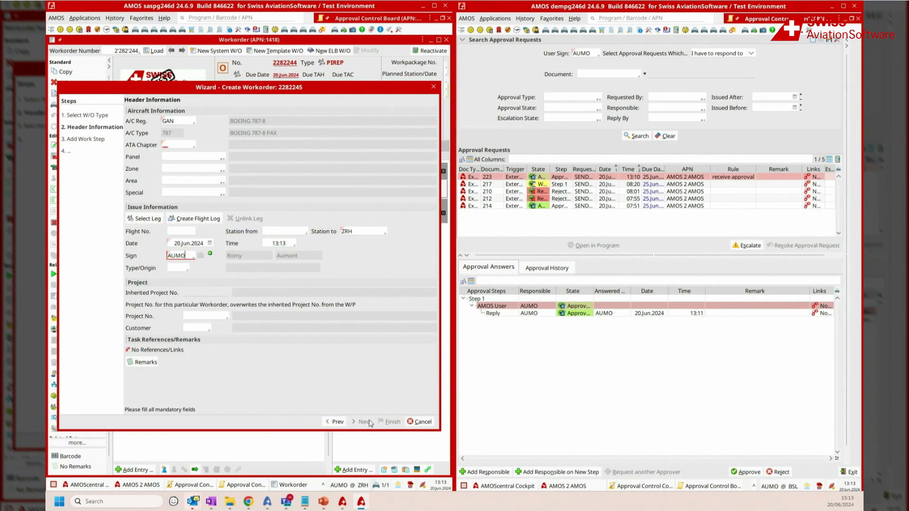
double_click(188, 144)
click(206, 245)
double_click(206, 245)
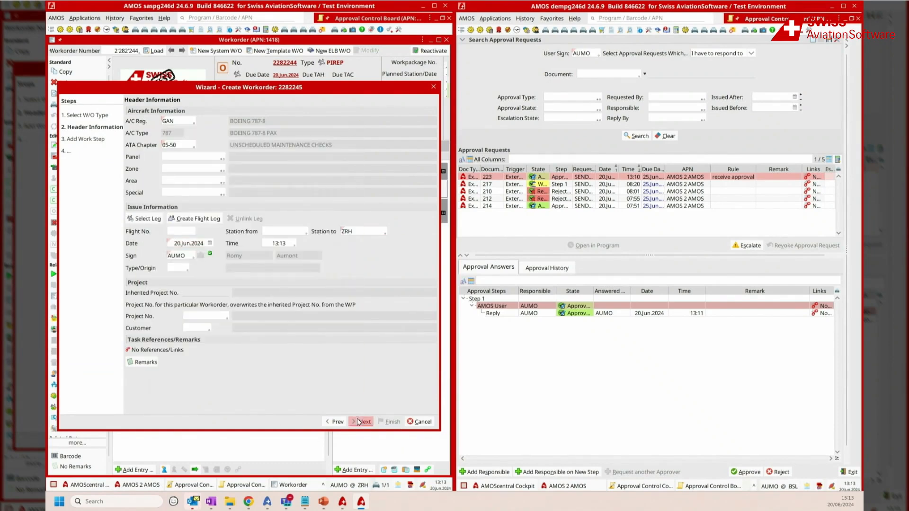
click(363, 421)
Step: Describe the work step as "WO WITH AOG", sign the description and finish creating the workorder
click(206, 243)
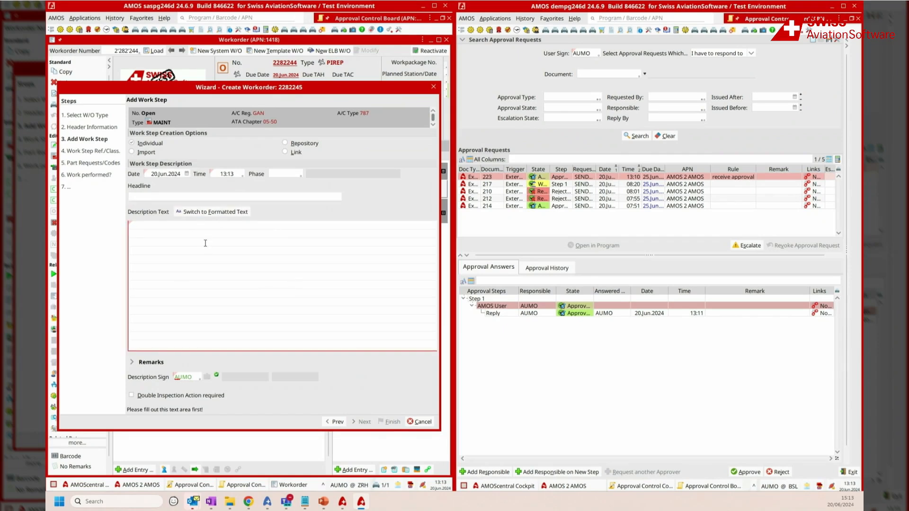
text(WO WITH AOG)
click(192, 377)
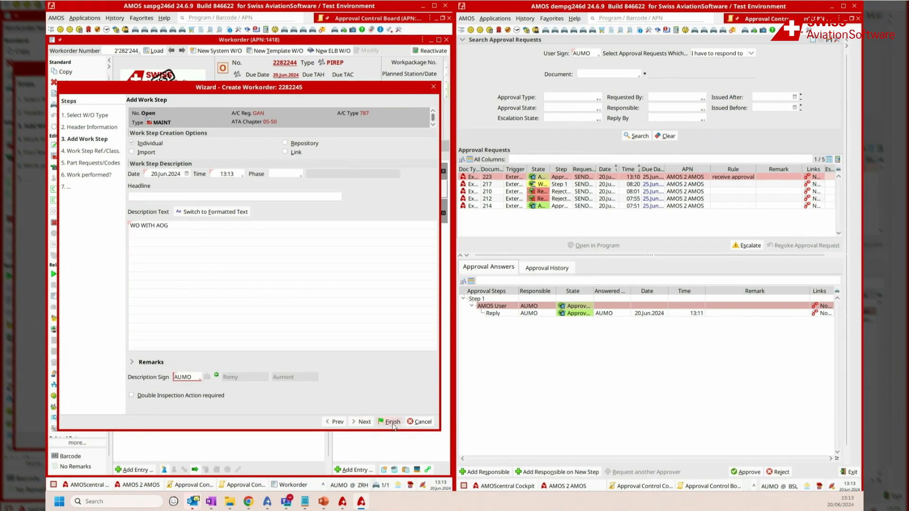
click(392, 422)
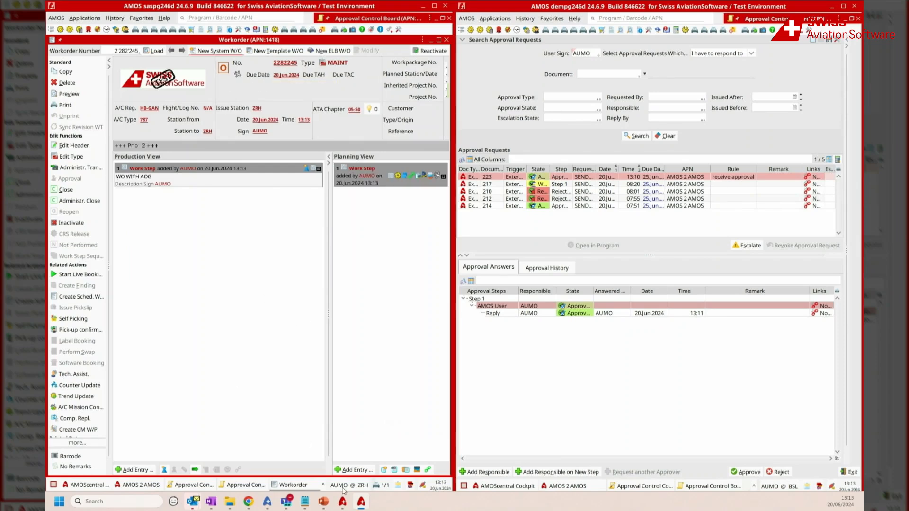
Step: Classify the new workorder as AOG Risk and request the required approval without a remark
click(417, 470)
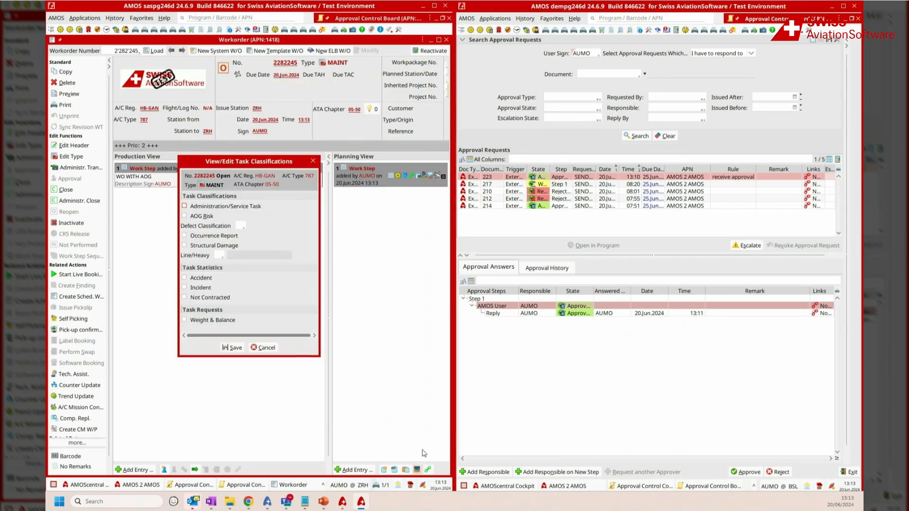
click(200, 217)
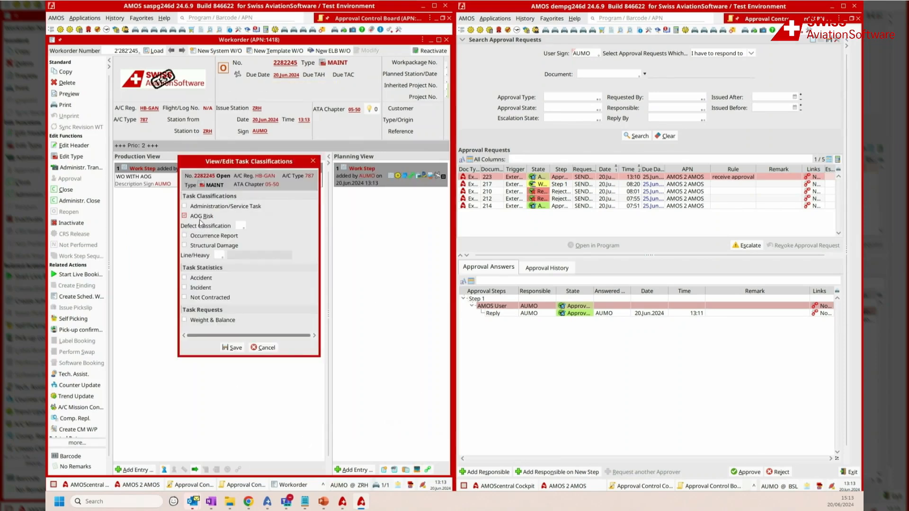
click(232, 348)
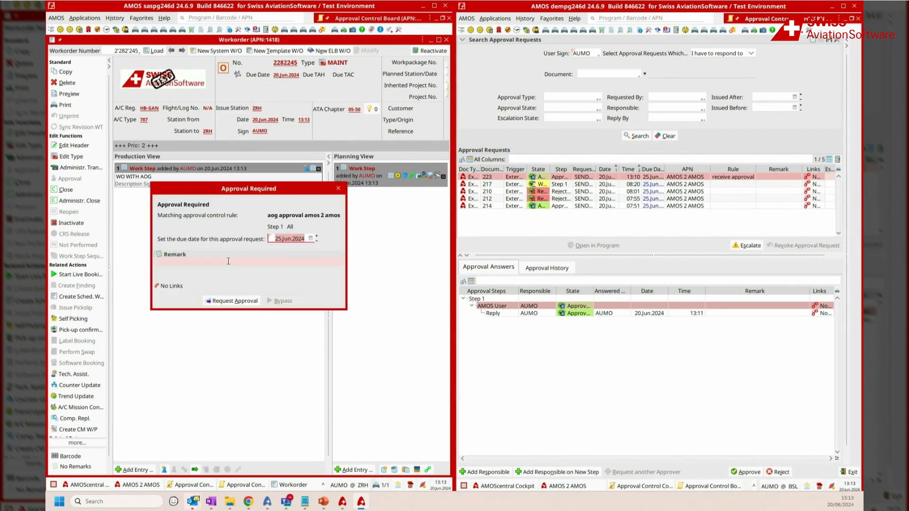
click(235, 301)
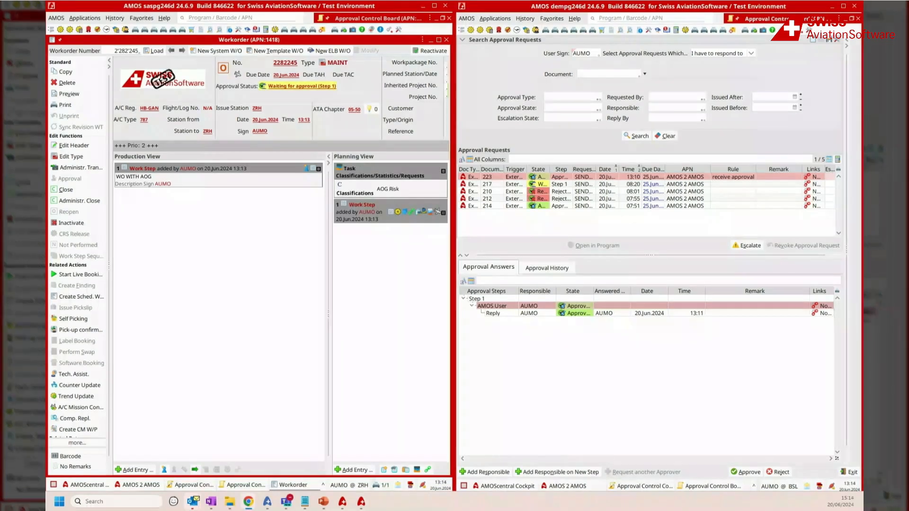
Step: In the dempg246d system, repeat the search for approval requests to respond to and look for the new one
click(640, 137)
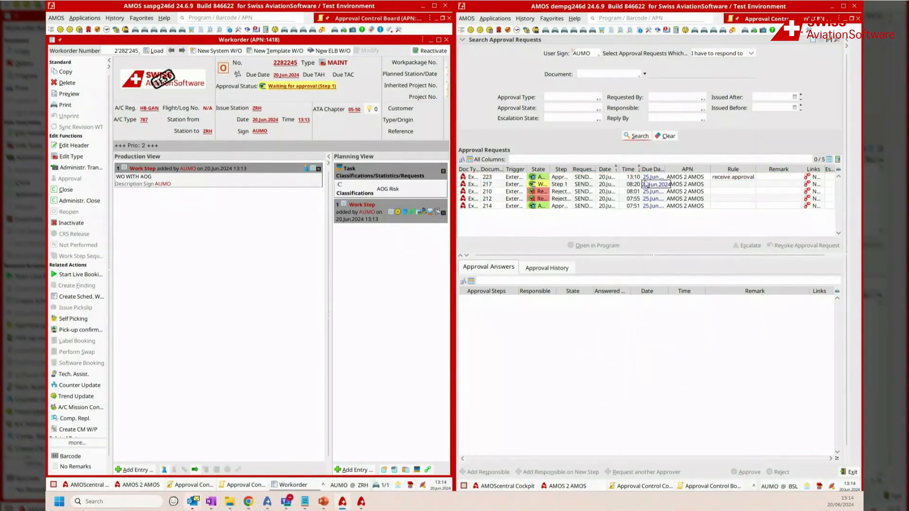
drag(645, 177, 646, 212)
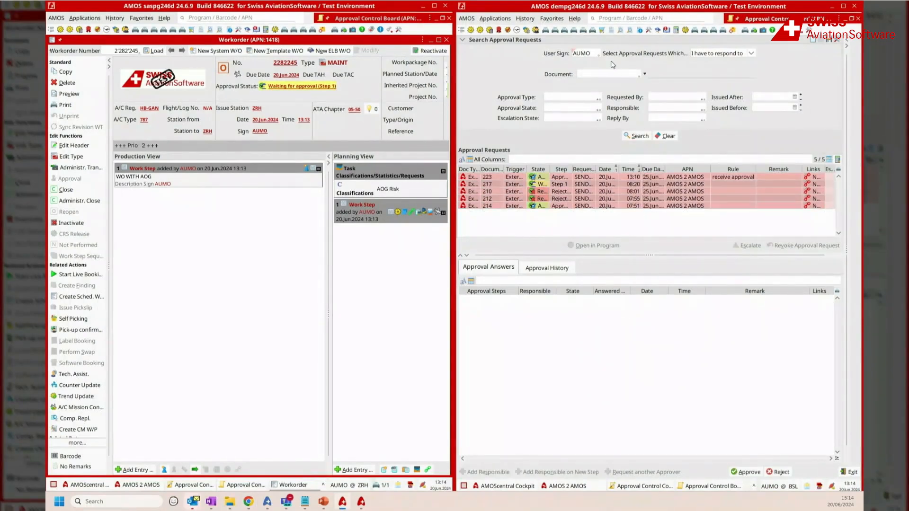
click(640, 137)
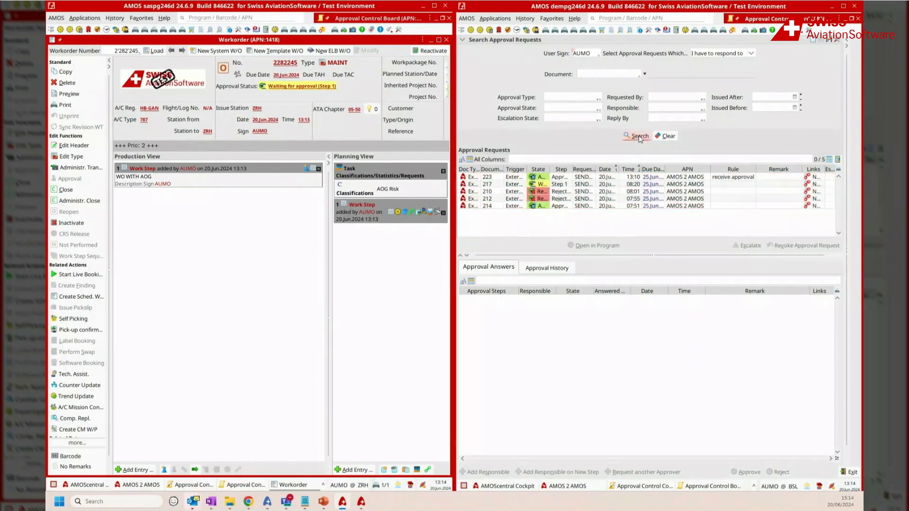
Step: Find the AIM Logging program, search its transfer logs and select the most recent import via AMOScentral
click(615, 19)
text(a)
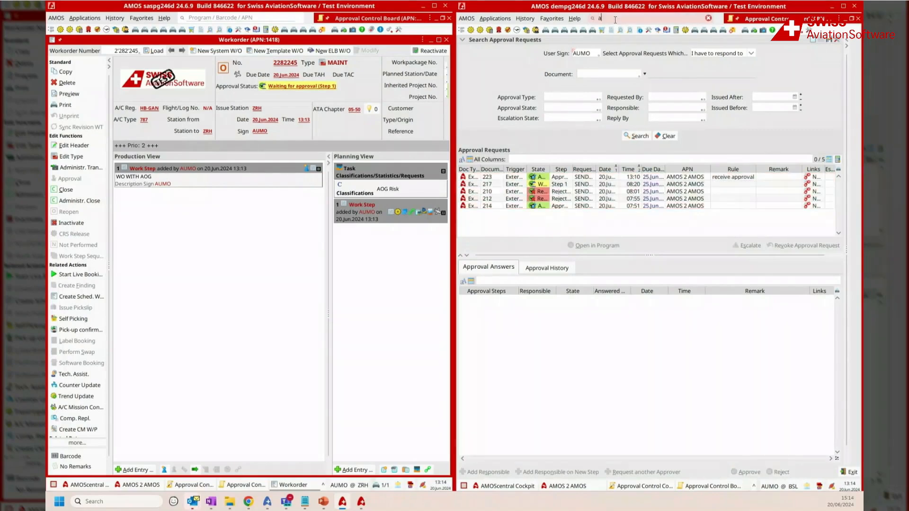
text(im logg)
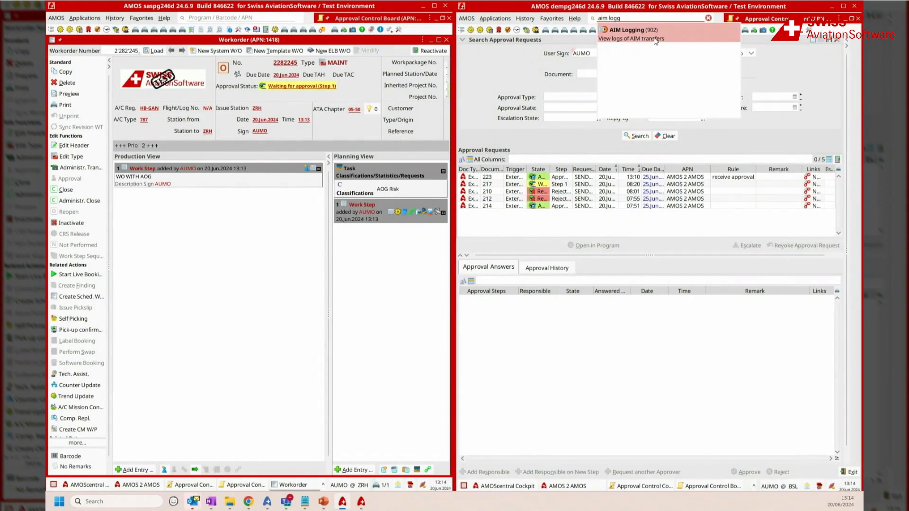
click(654, 34)
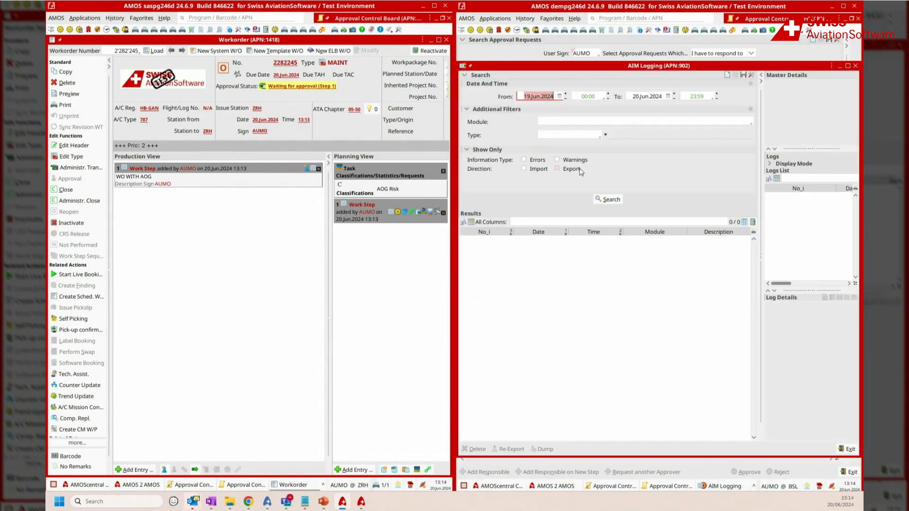
click(594, 199)
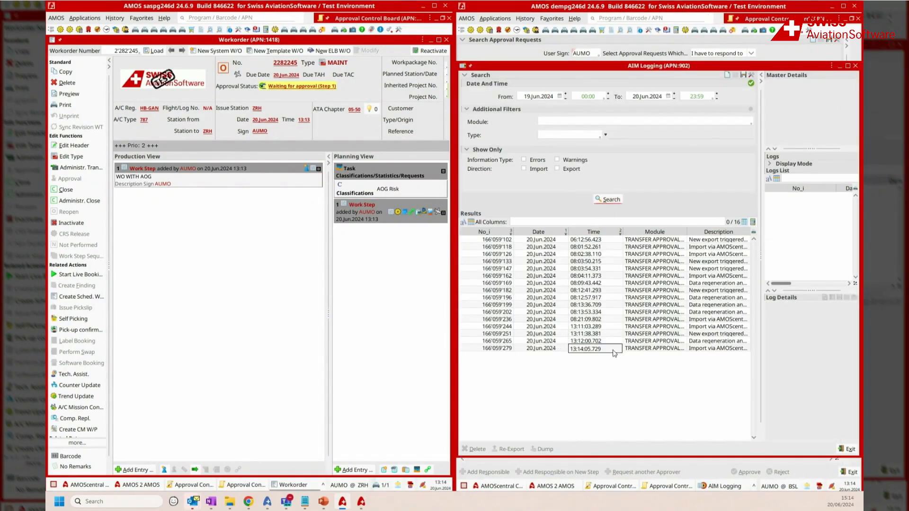
click(615, 349)
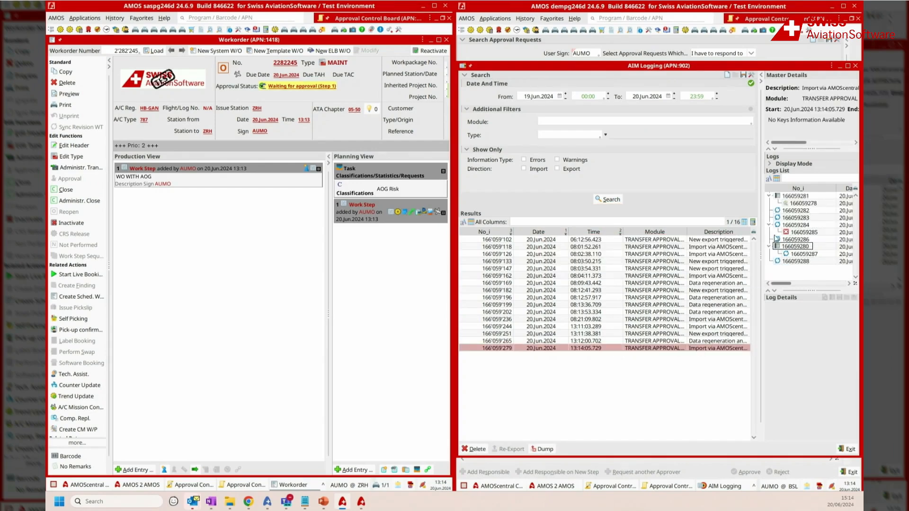
Step: Examine the details and message of the import's error log entry, then close AIM Logging
drag(763, 234, 476, 234)
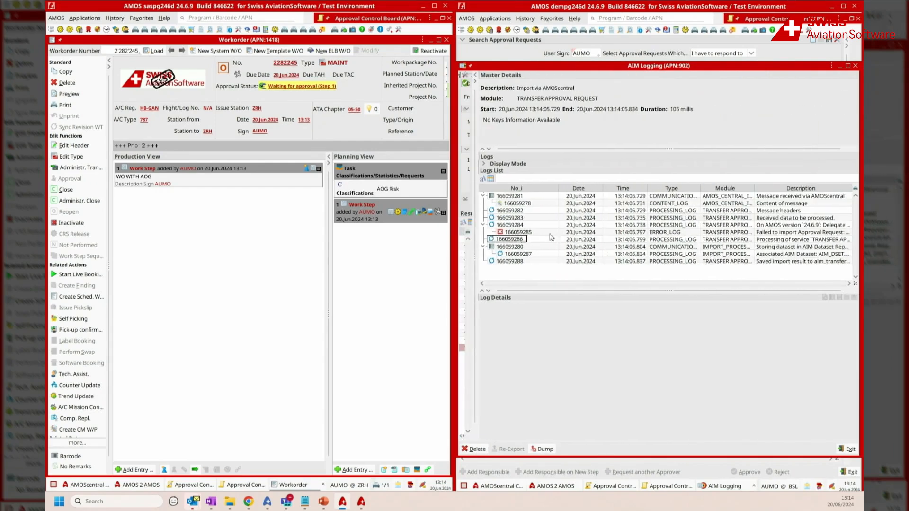
click(781, 236)
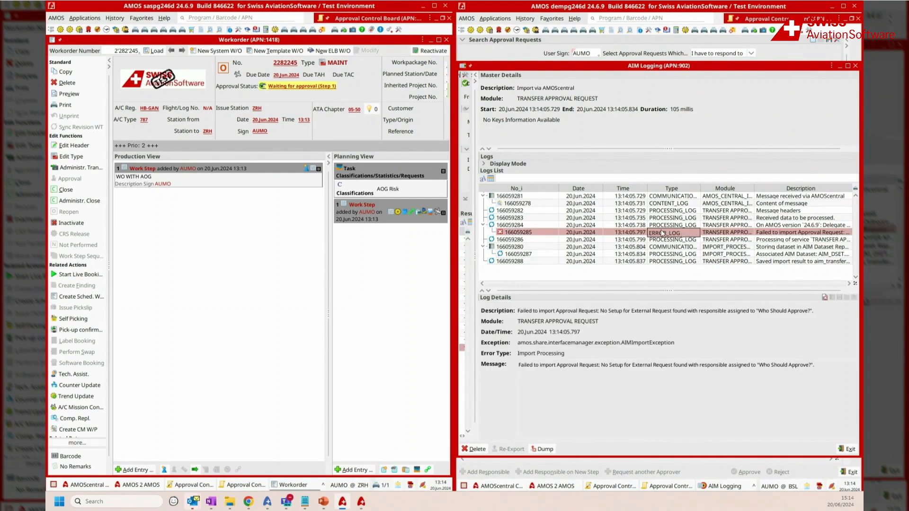
drag(519, 365, 818, 370)
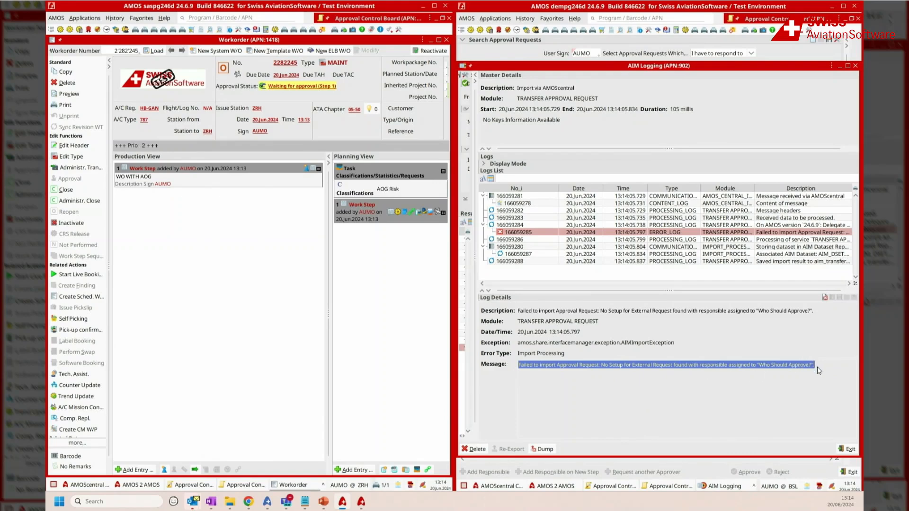
click(819, 371)
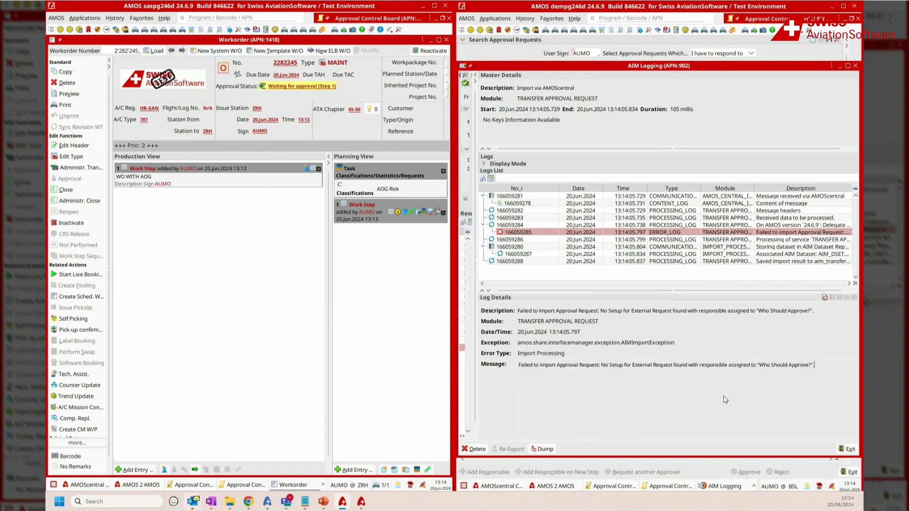
click(855, 66)
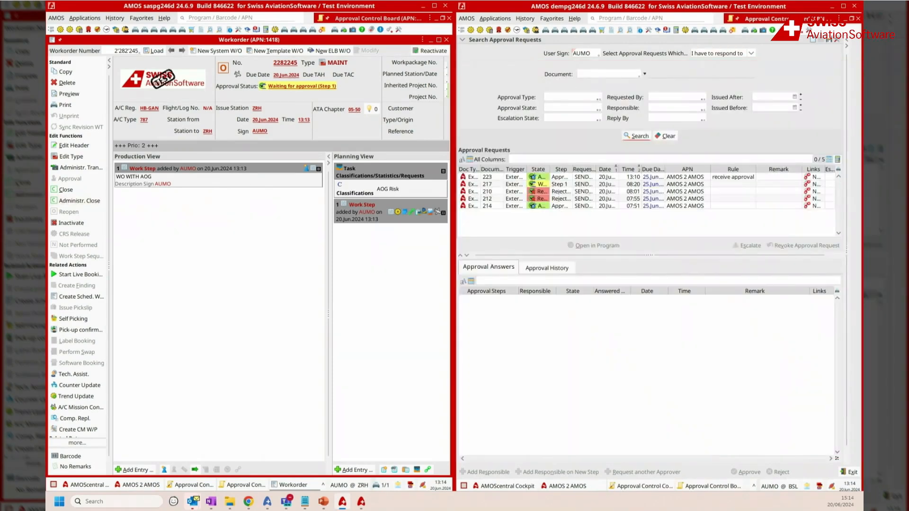